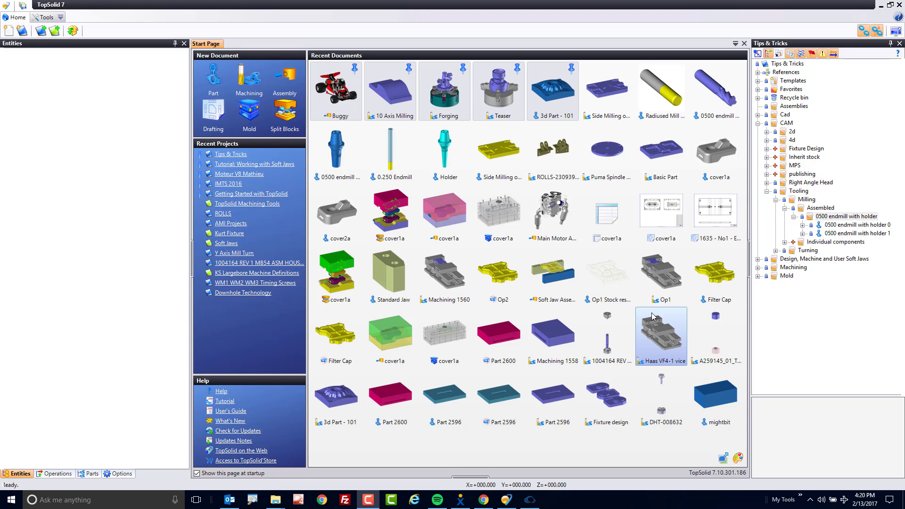
Step: Create a new assembly named '0.500 Endmill' in the Assembled milling tooling folder
right_click(821, 208)
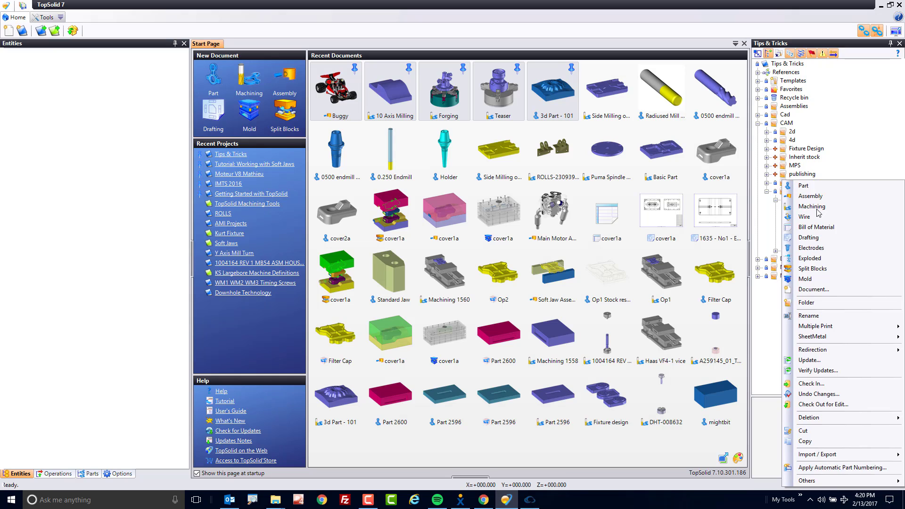
left_click(811, 196)
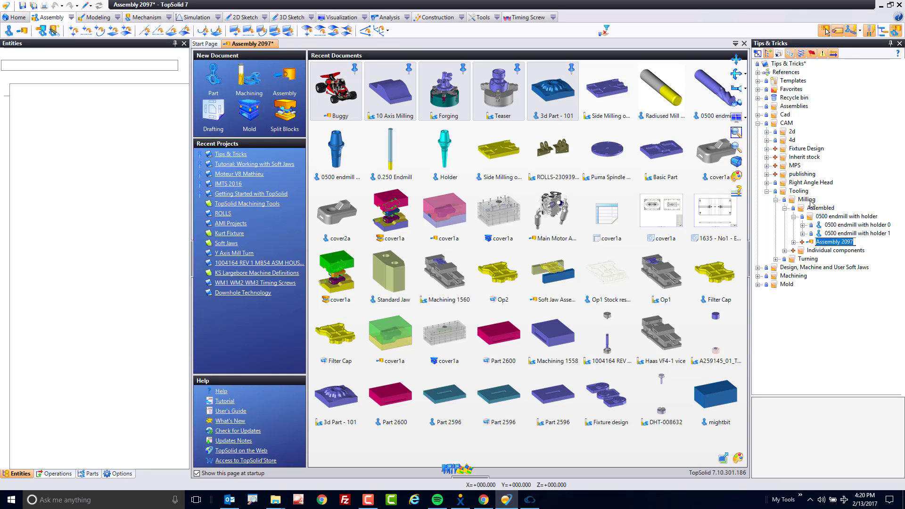
type("0.500")
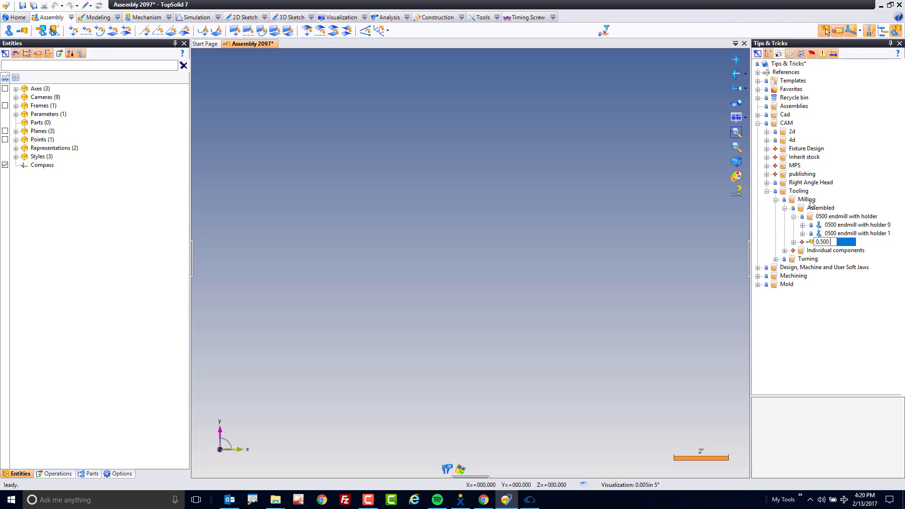
type(" Endmill")
key("Return")
Step: Place the tool holder from the tooling library into the new assembly
left_click(851, 234)
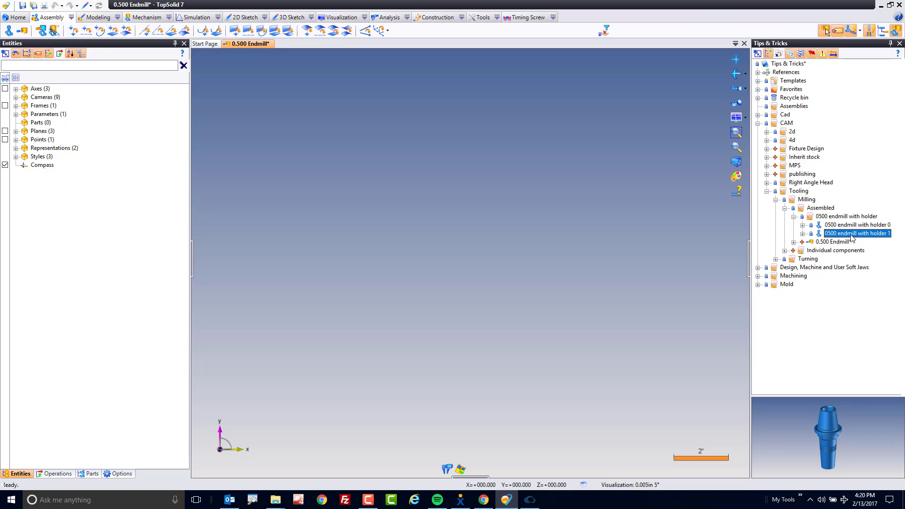
left_click_drag(852, 235, 473, 231)
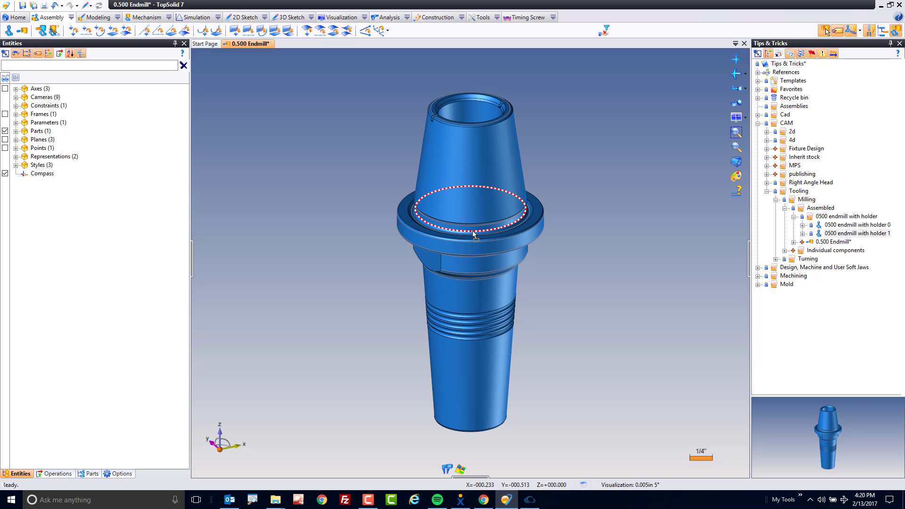
middle_click_drag(547, 243, 619, 286)
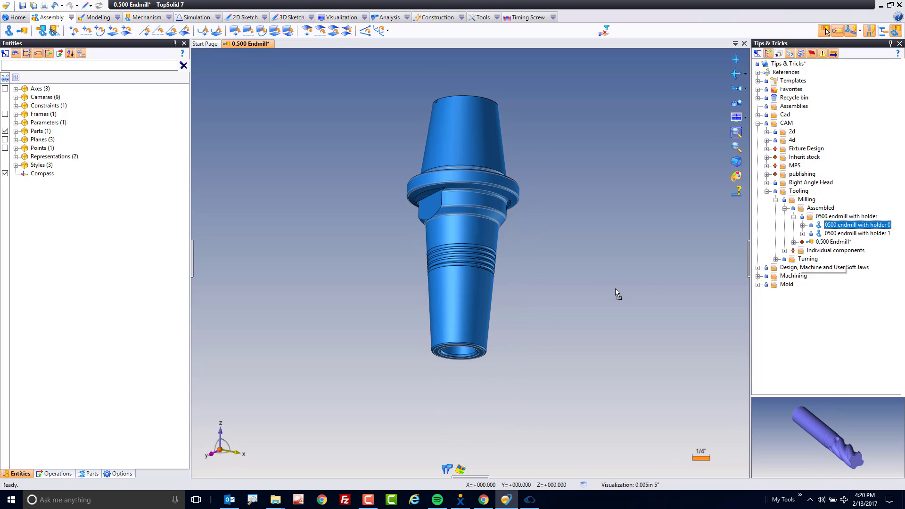
Step: Insert the endmill and constrain it axis-on-axis and plane-on-plane inside the holder bore
left_click_drag(618, 294, 618, 297)
left_click(566, 318)
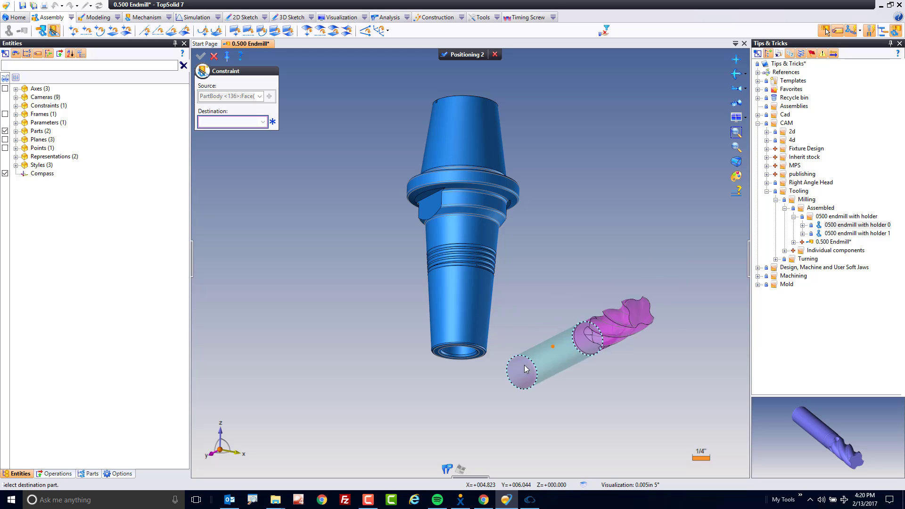
left_click(461, 328)
scroll(477, 373, "up", 5)
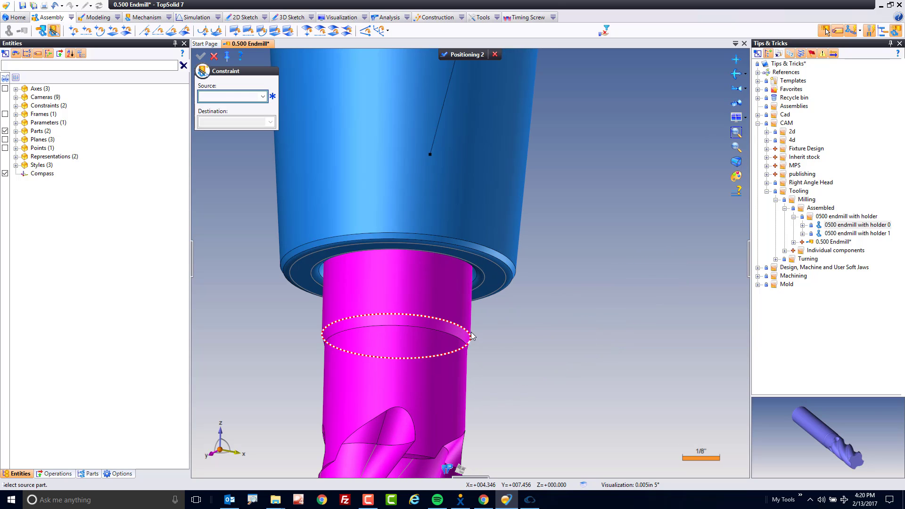
left_click(472, 336)
left_click(495, 278)
scroll(546, 290, "down", 5)
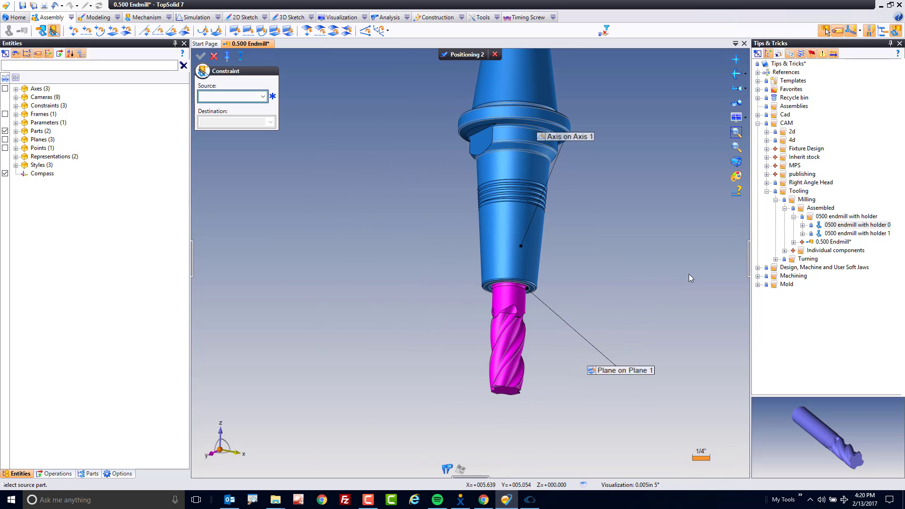
left_click(447, 55)
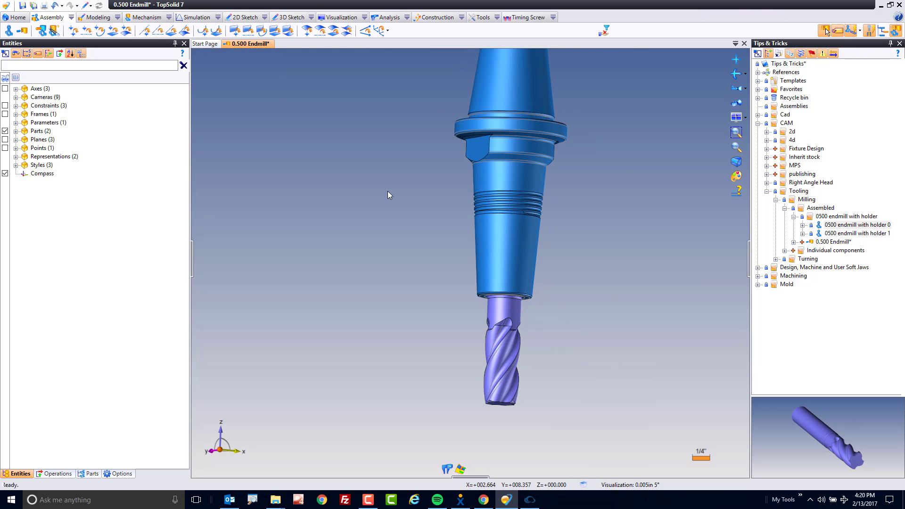
Step: Show the assembly frames in the view and expand the Frames list
scroll(397, 195, "down", 5)
middle_click_drag(388, 199, 388, 200)
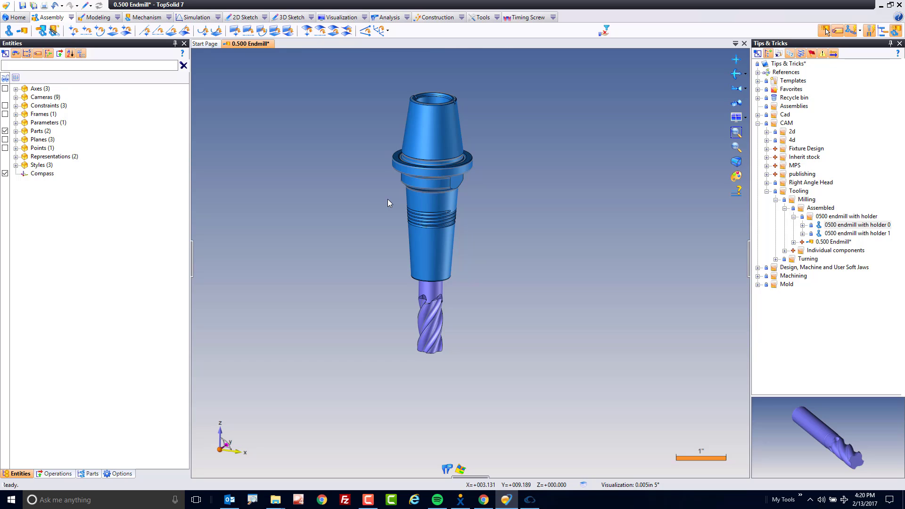
scroll(387, 199, "up", 3)
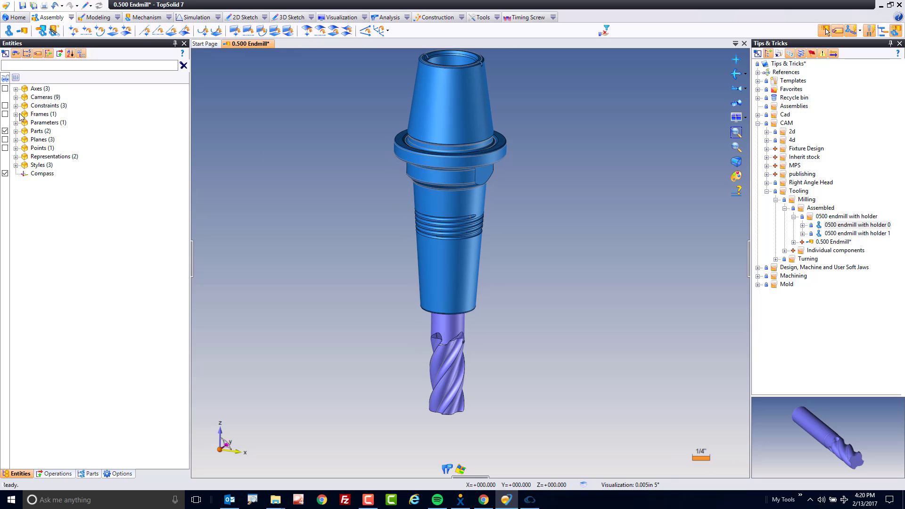
left_click(5, 114)
left_click(16, 114)
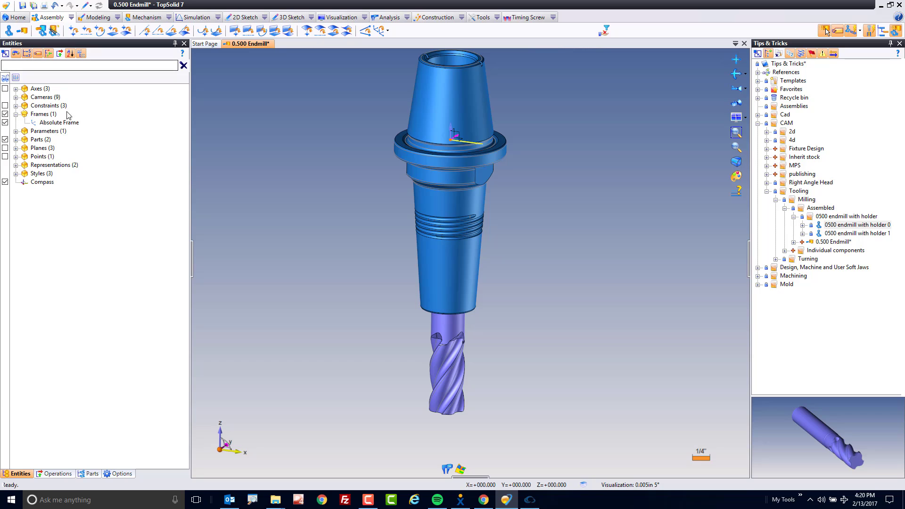
Step: Reopen the Entities panel from the application View menu and pan to frame the whole tool
left_click(5, 5)
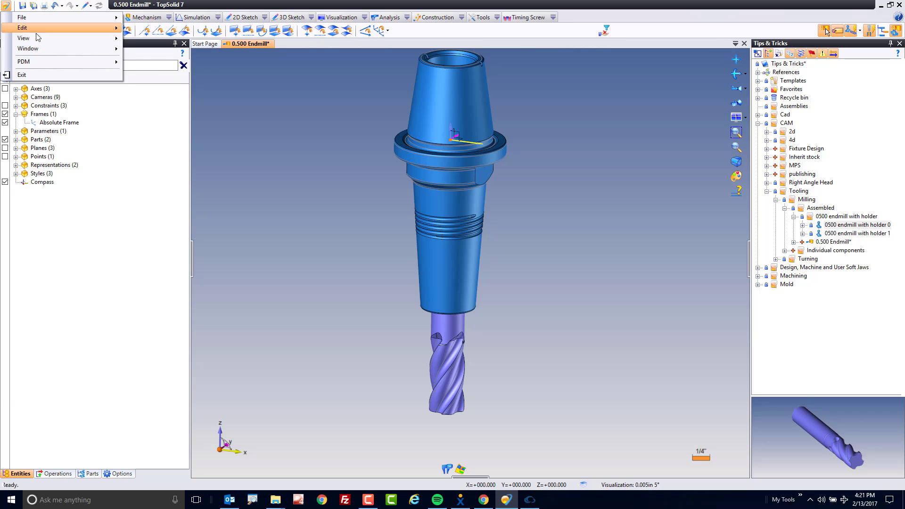
mouse_move(38, 38)
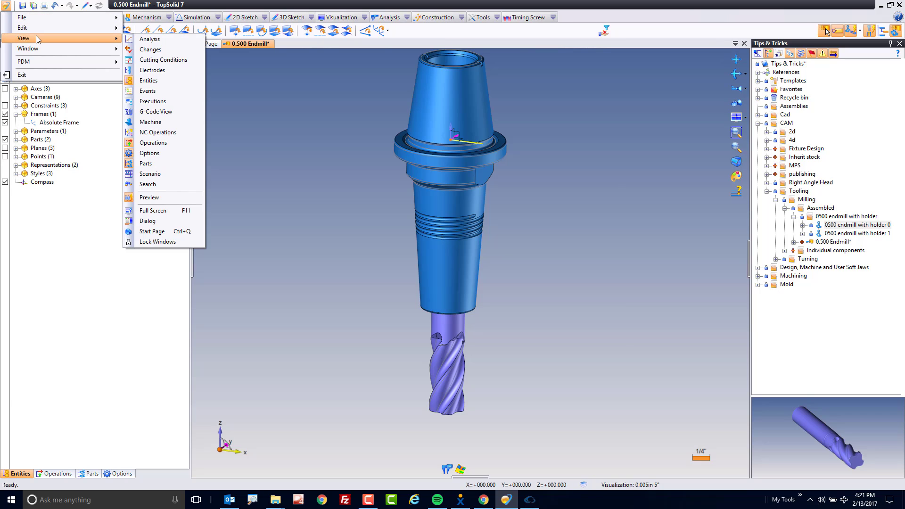
left_click(168, 81)
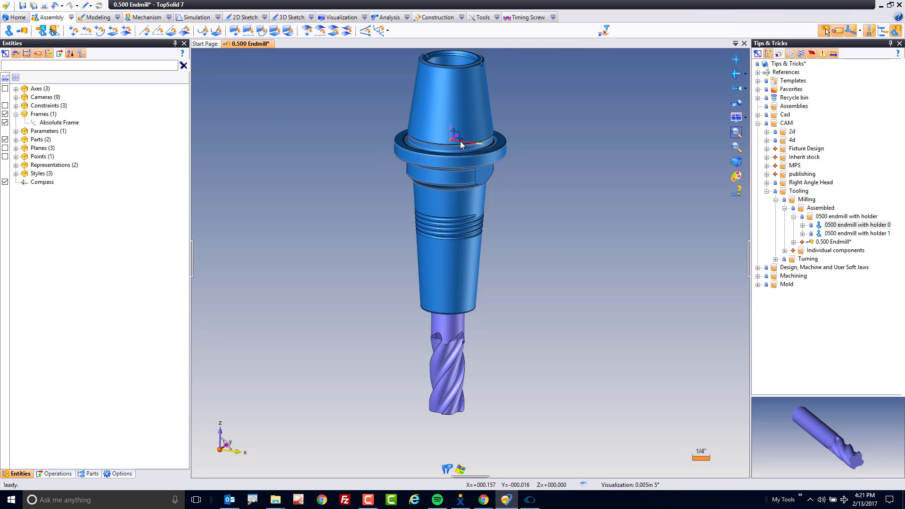
scroll(461, 142, "up", 5)
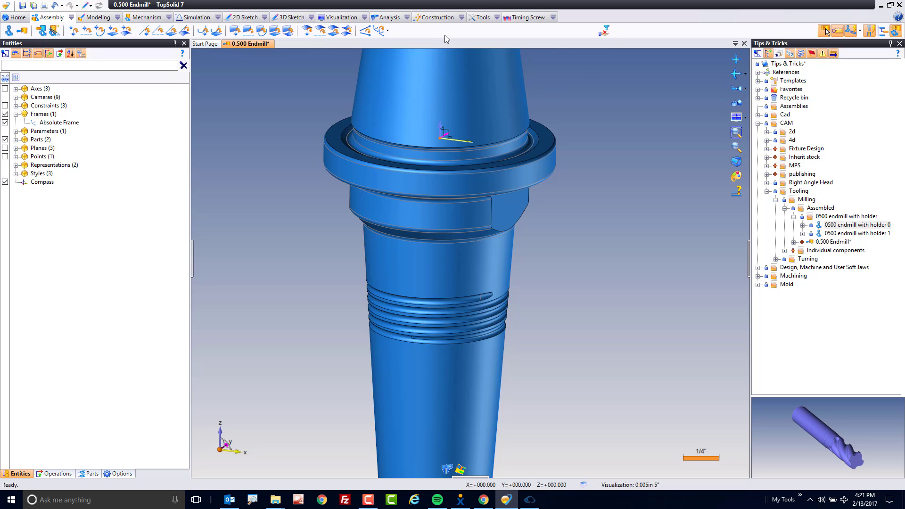
scroll(415, 197, "down", 3)
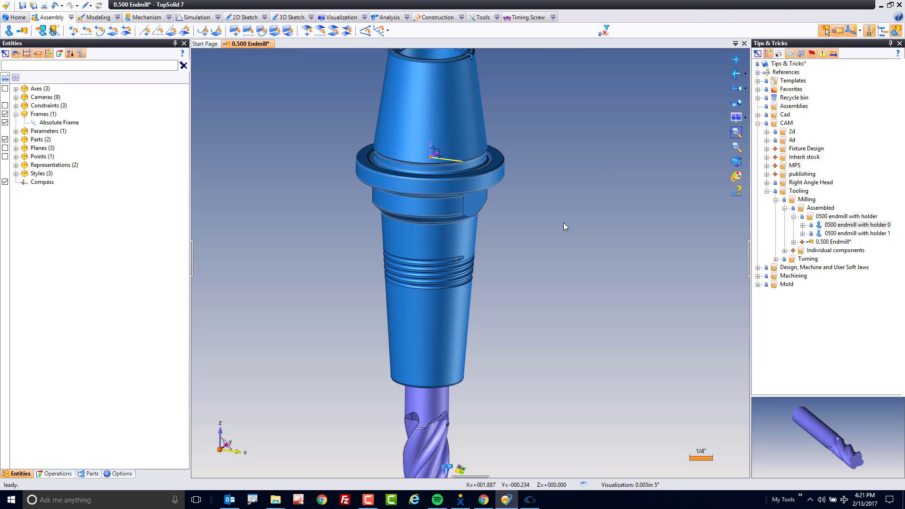
middle_click_drag(550, 249, 445, 381)
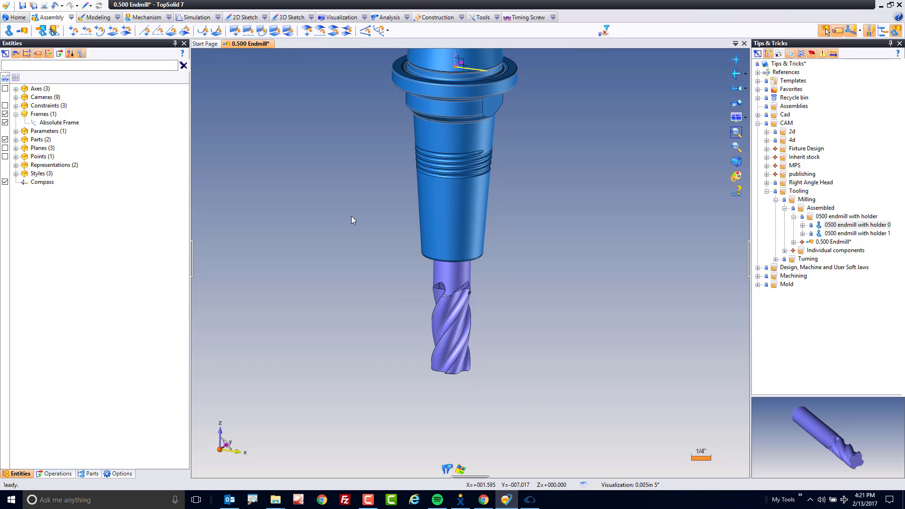
Step: Start a Frame on Plane using the endmill tip face as the plane
left_click(429, 16)
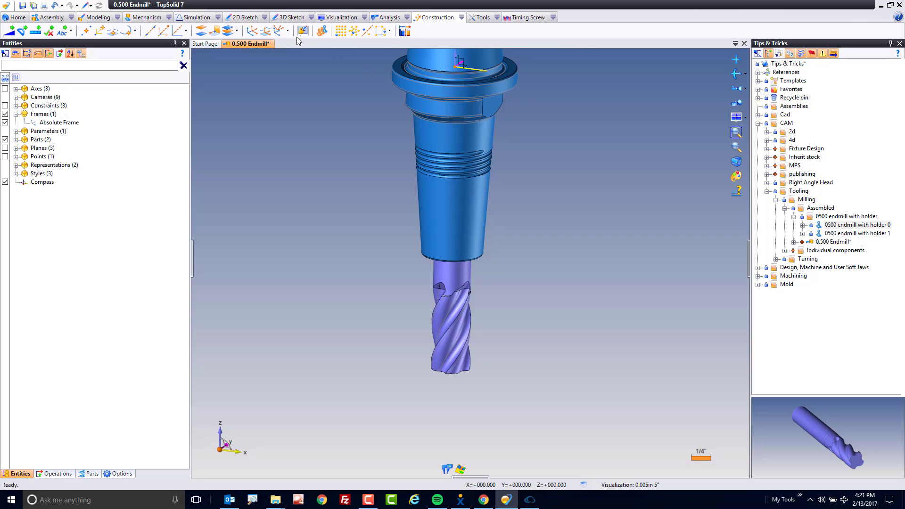
left_click(279, 31)
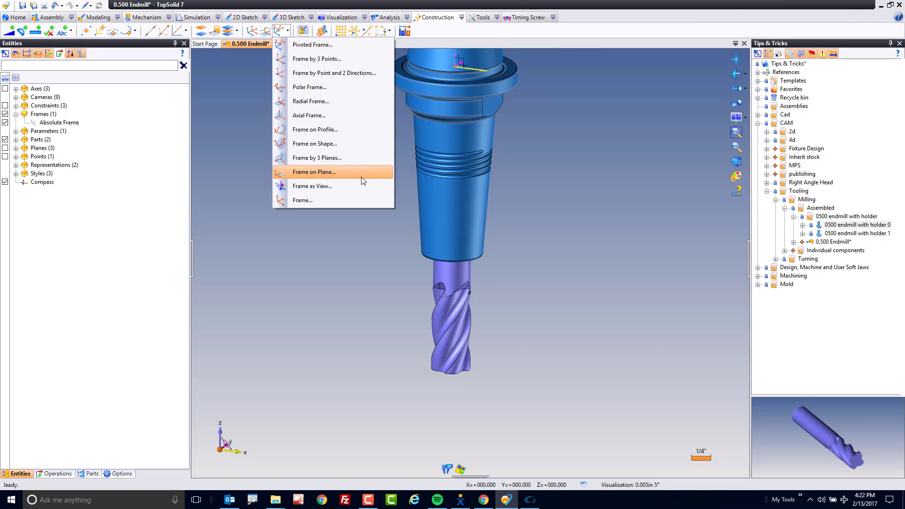
left_click(347, 172)
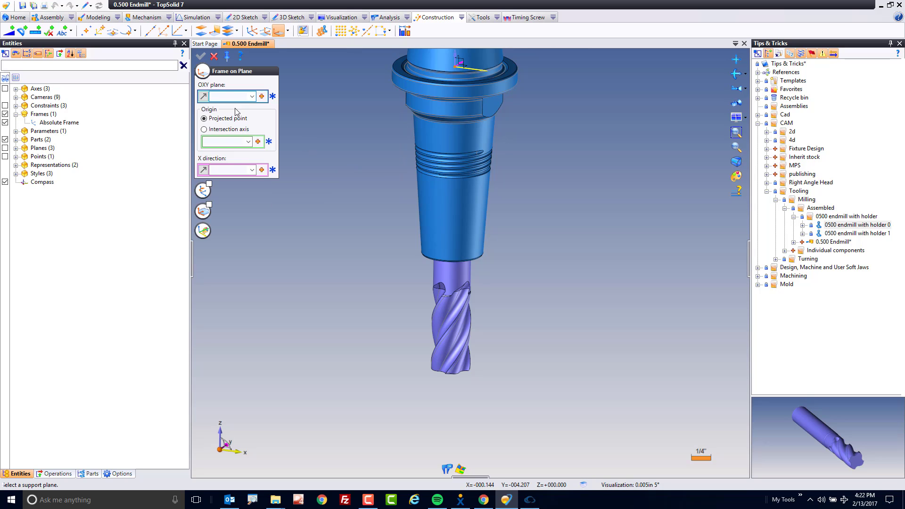
middle_click_drag(355, 330, 432, 307)
left_click(431, 306)
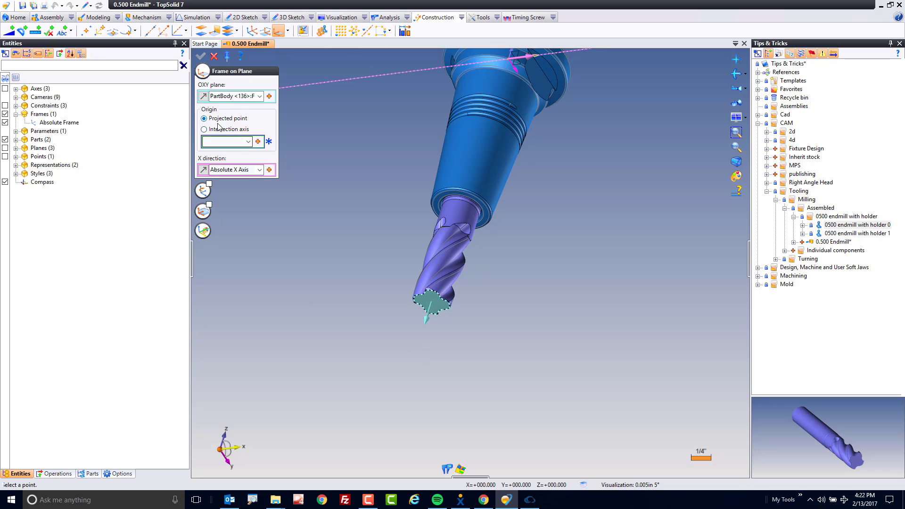
Step: Set the frame origin to Absolute Origin Point with a -90° rotation and create Frame 1
left_click(249, 142)
left_click(249, 154)
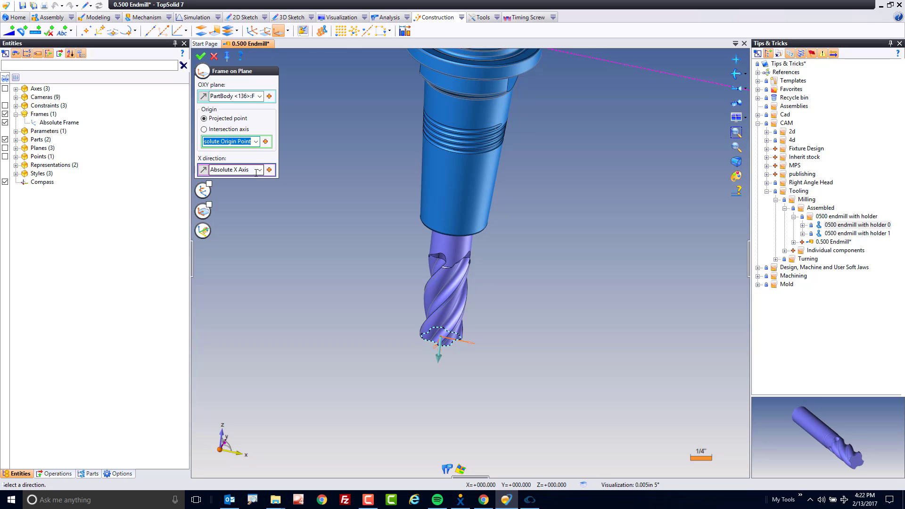
left_click(209, 184)
left_click(219, 240)
type("-90")
key("Return")
left_click(200, 57)
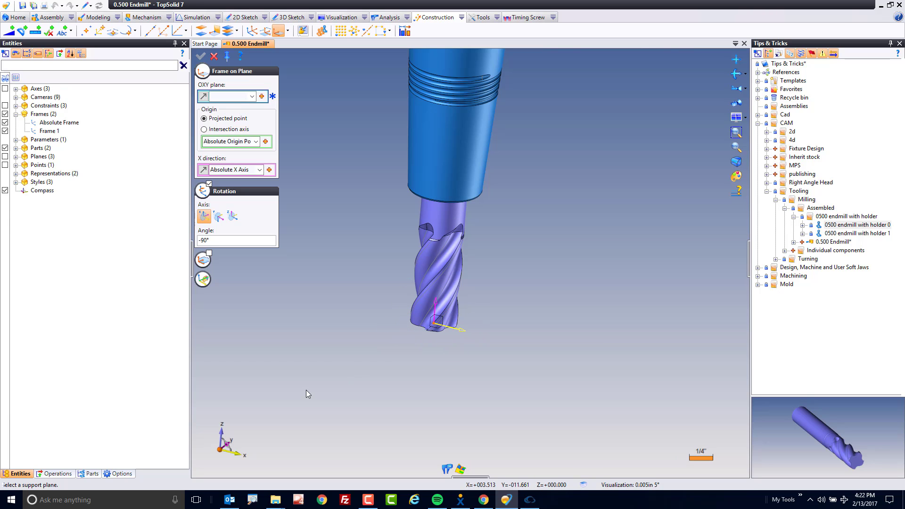
Step: Save the assembly and start Sketch 1 on Frame 1 at the endmill tip
left_click(214, 57)
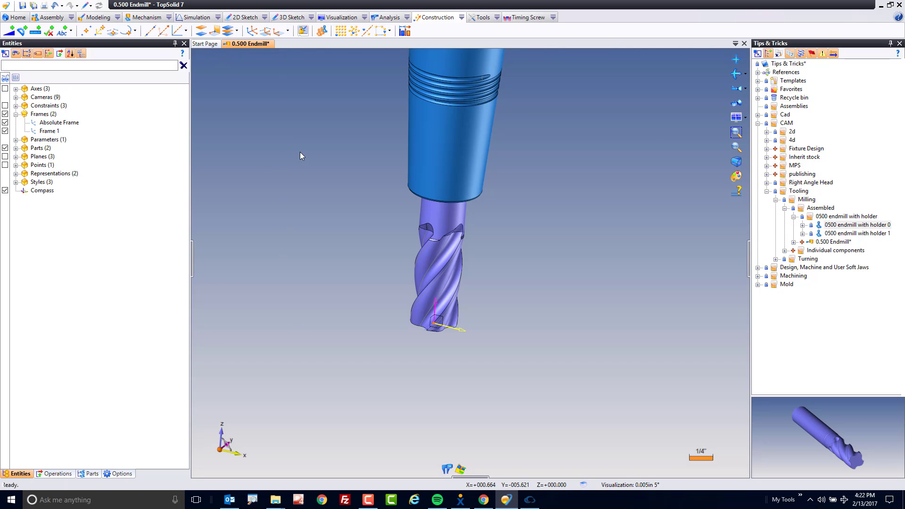
key("ctrl+s")
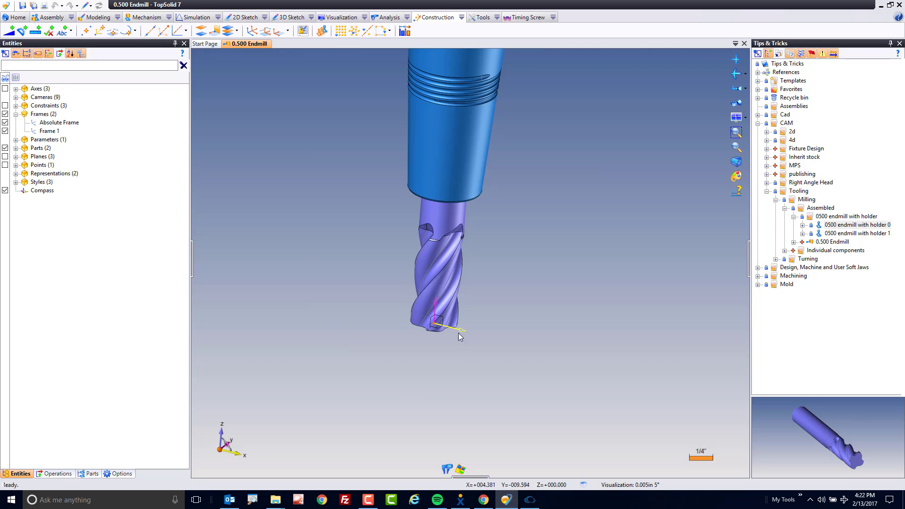
left_click(444, 323)
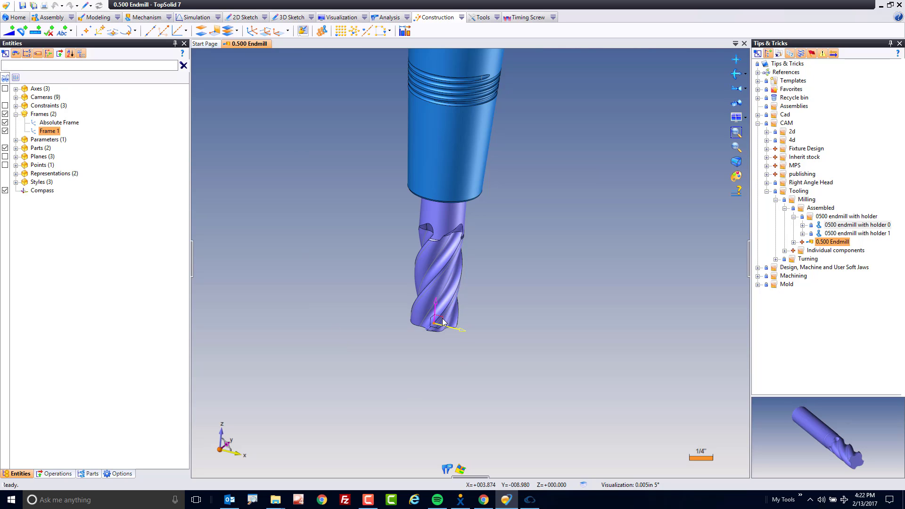
right_click(443, 322)
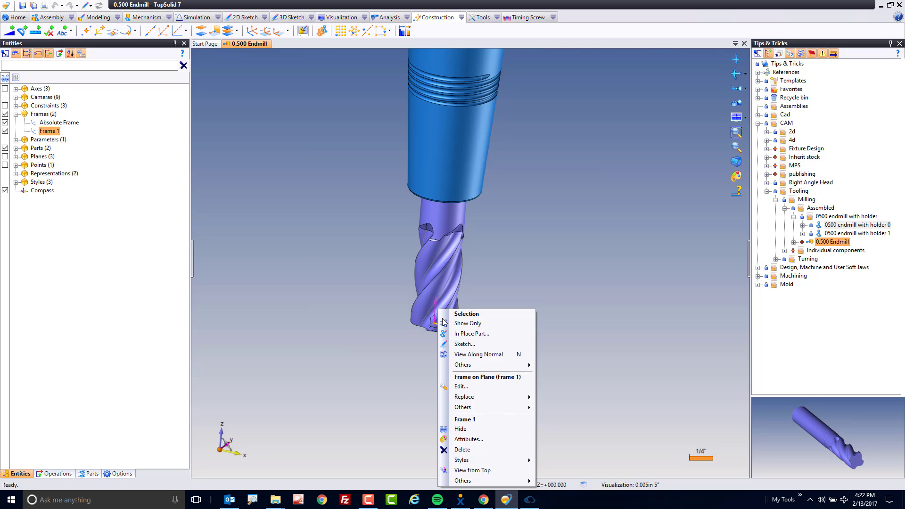
left_click(463, 345)
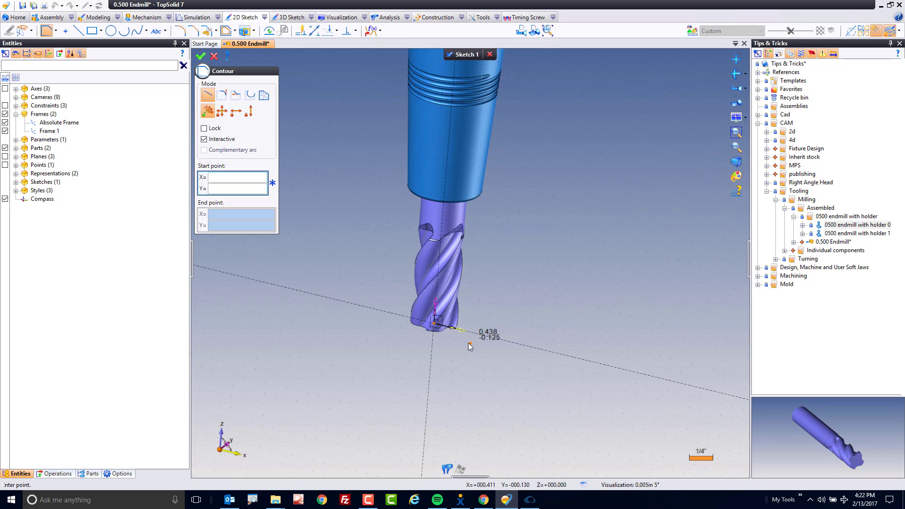
Step: Trace the endmill body's revolved silhouette about the Sketch 1 Y axis
left_click(372, 32)
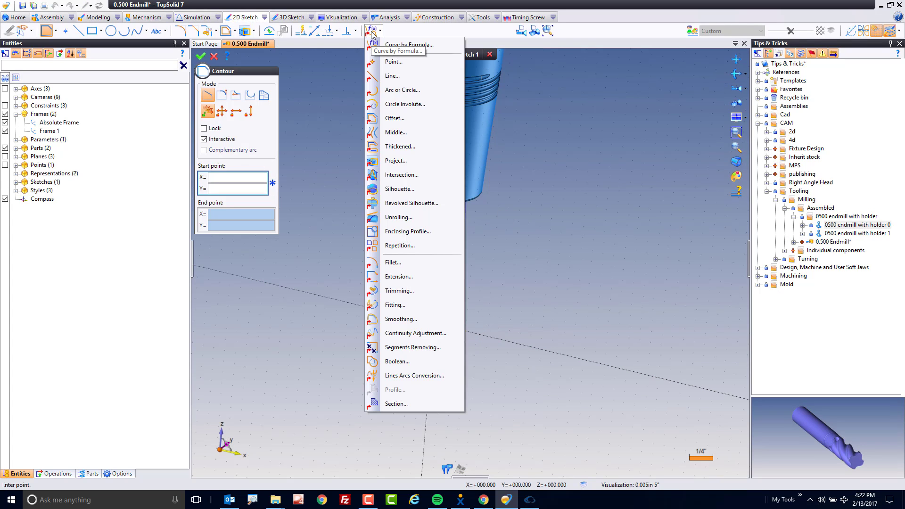
left_click(429, 203)
left_click(450, 253)
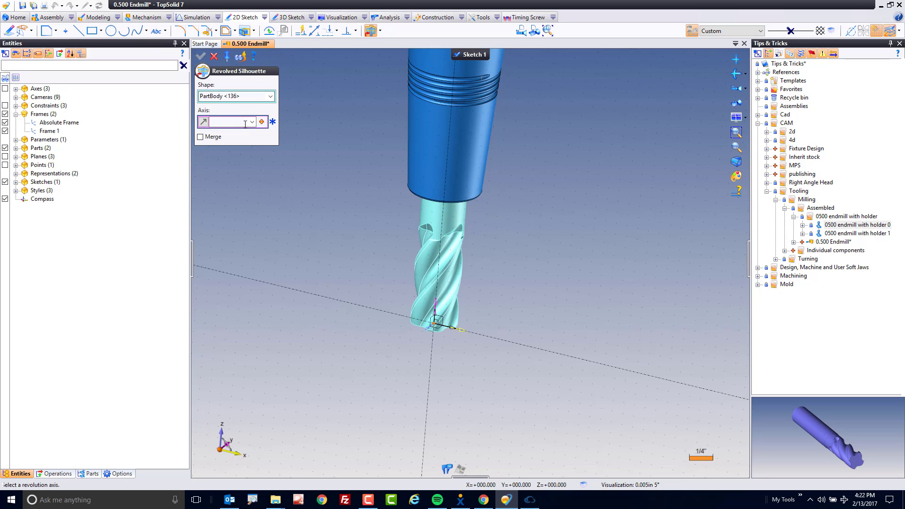
left_click(432, 349)
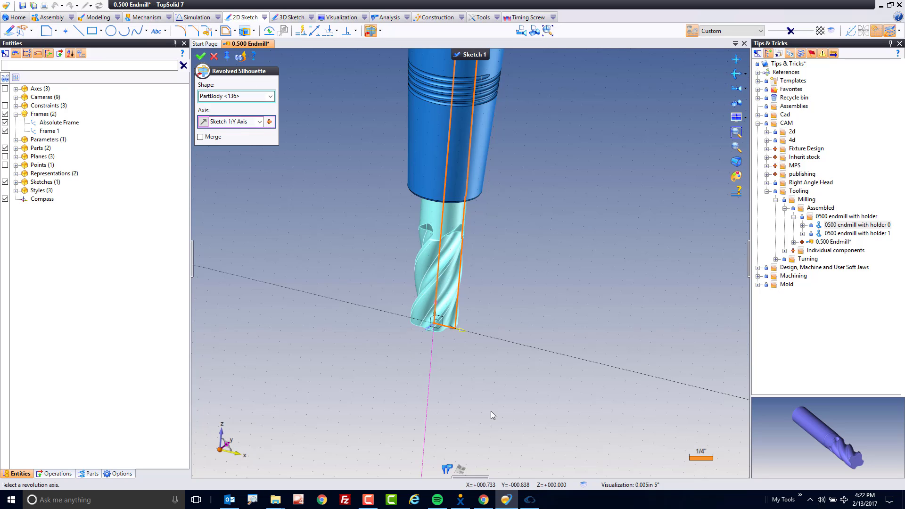
left_click(201, 56)
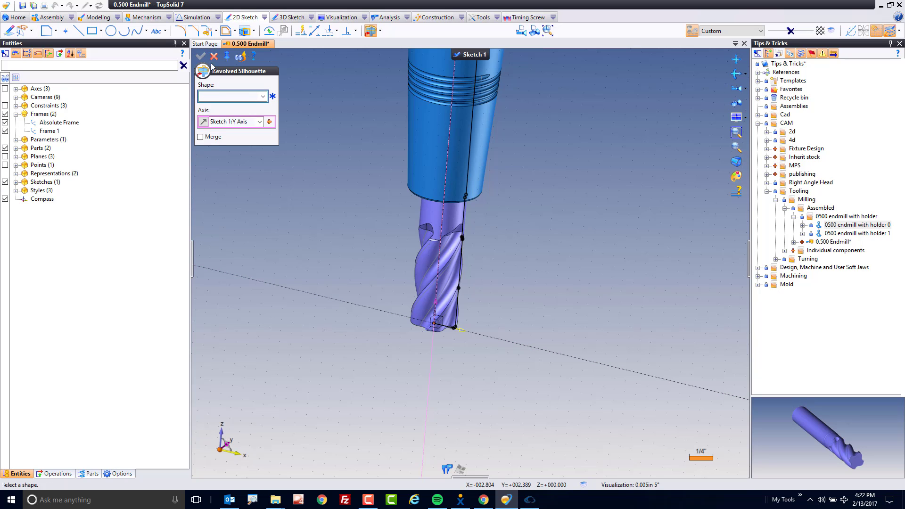
left_click(521, 32)
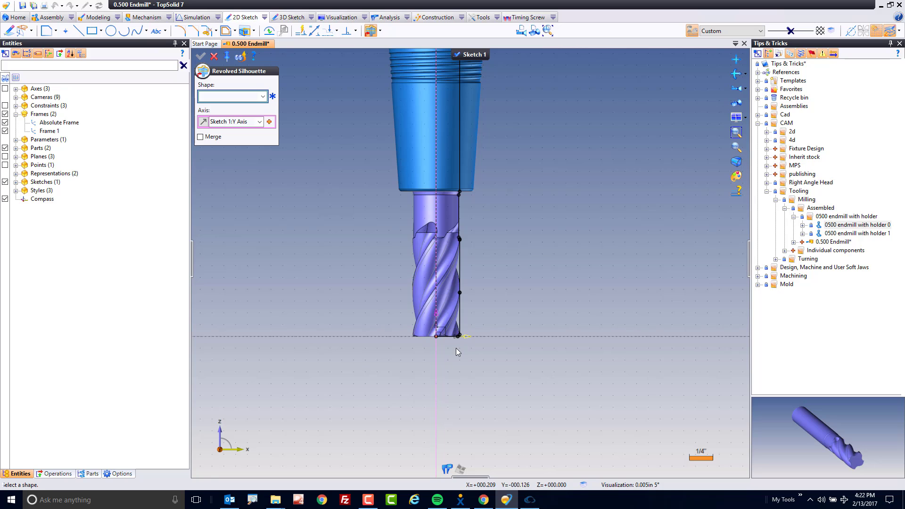
left_click(214, 57)
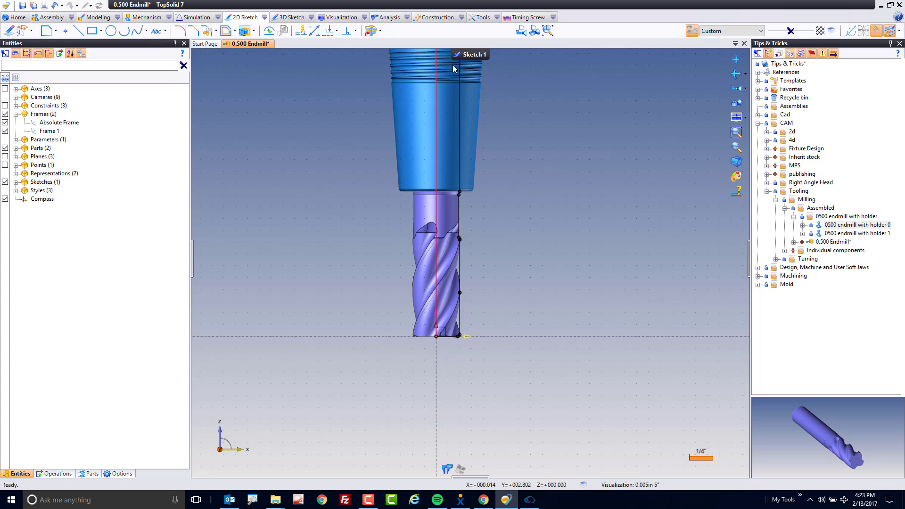
middle_click_drag(525, 187, 493, 284)
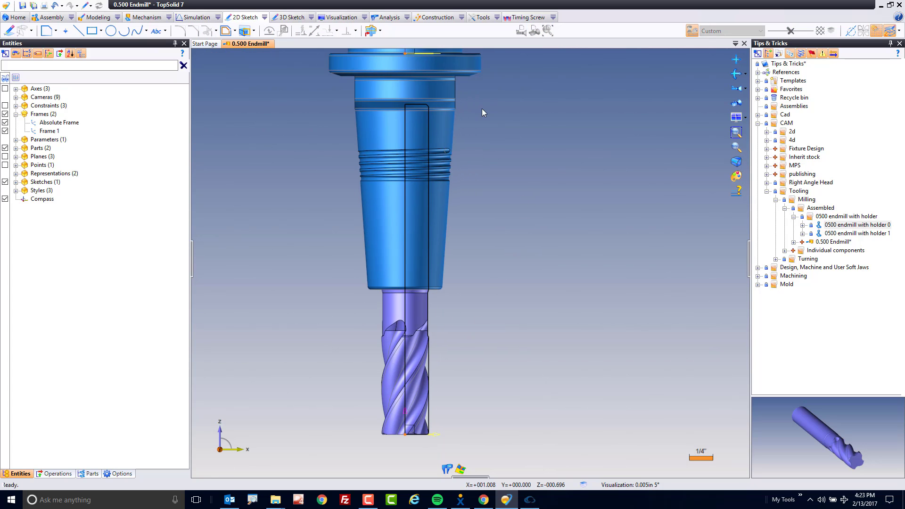
Step: Start Sketch 2 on the Absolute Frame
middle_click_drag(474, 155, 451, 194)
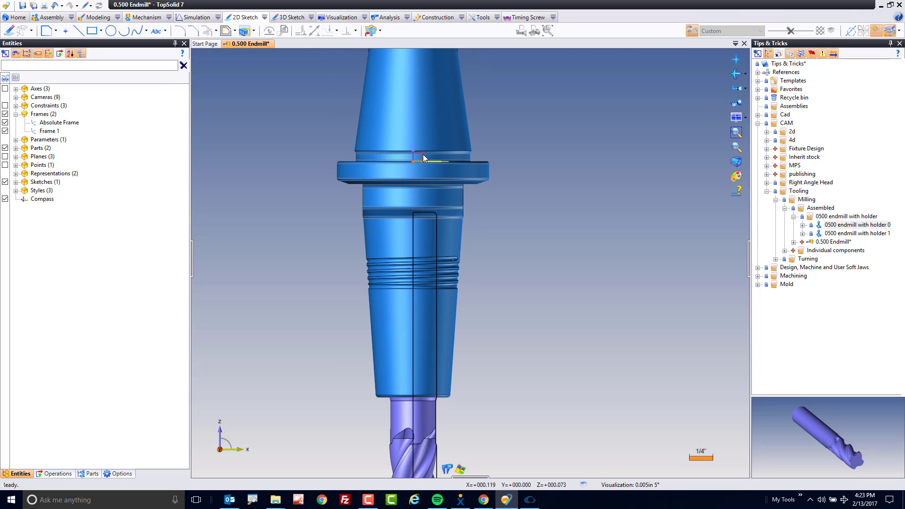
left_click(423, 154)
right_click(423, 155)
left_click(445, 185)
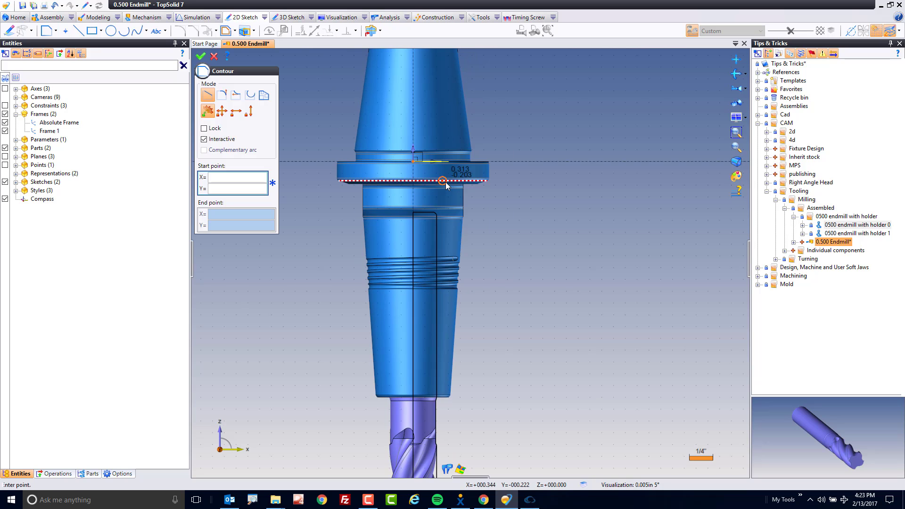
Step: Trace the NOCUT holder's revolved silhouette about the Sketch 2 Y axis
left_click(370, 30)
left_click(455, 115)
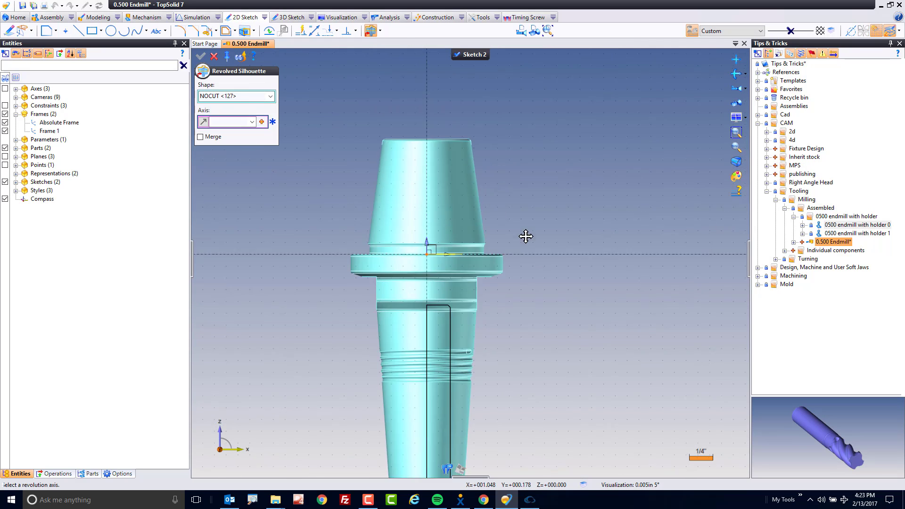
left_click(426, 114)
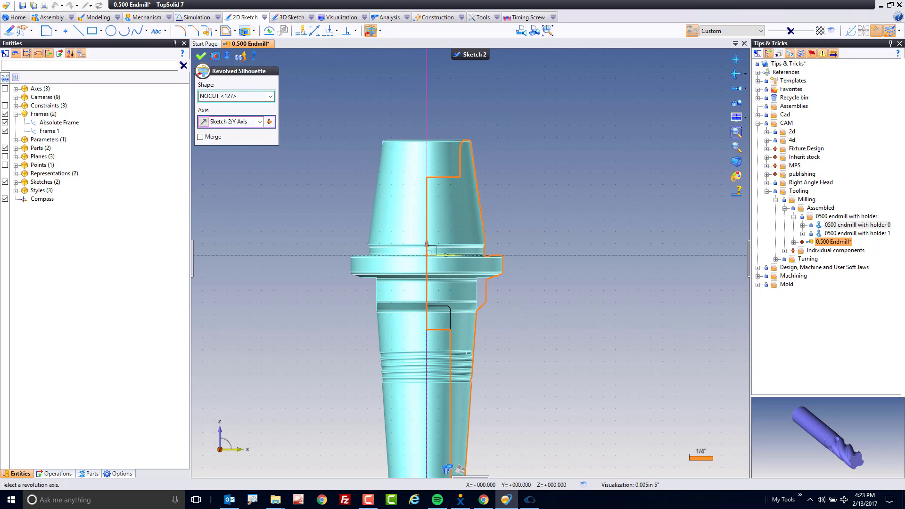
left_click(201, 56)
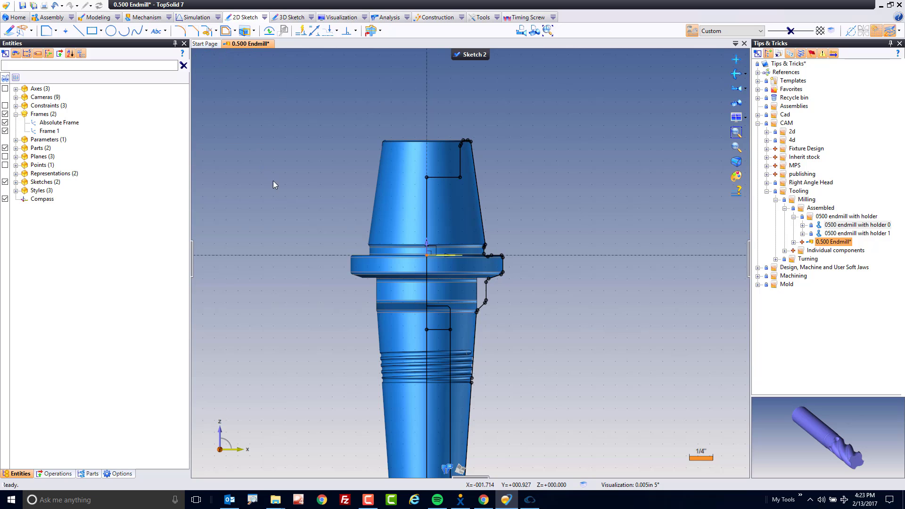
middle_click_drag(275, 184, 261, 113)
scroll(444, 312, "up", 5)
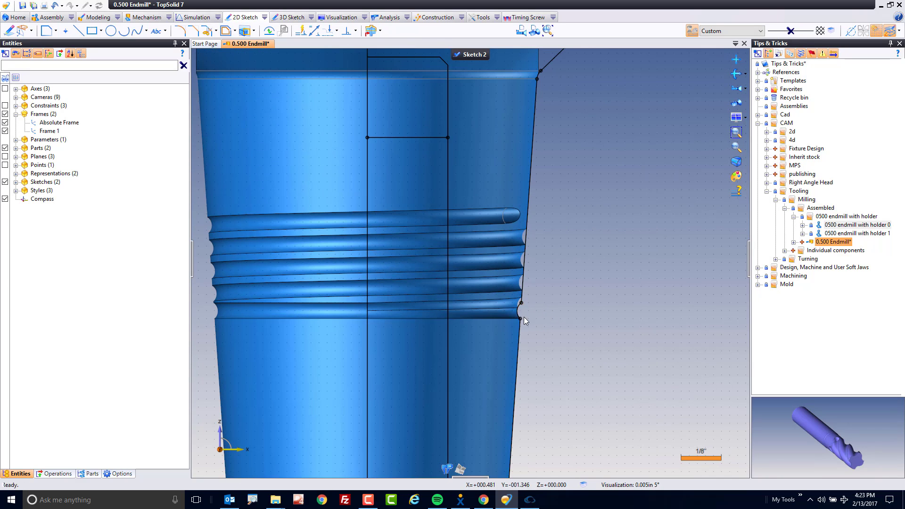
scroll(501, 312, "down", 5)
scroll(440, 221, "down", 4)
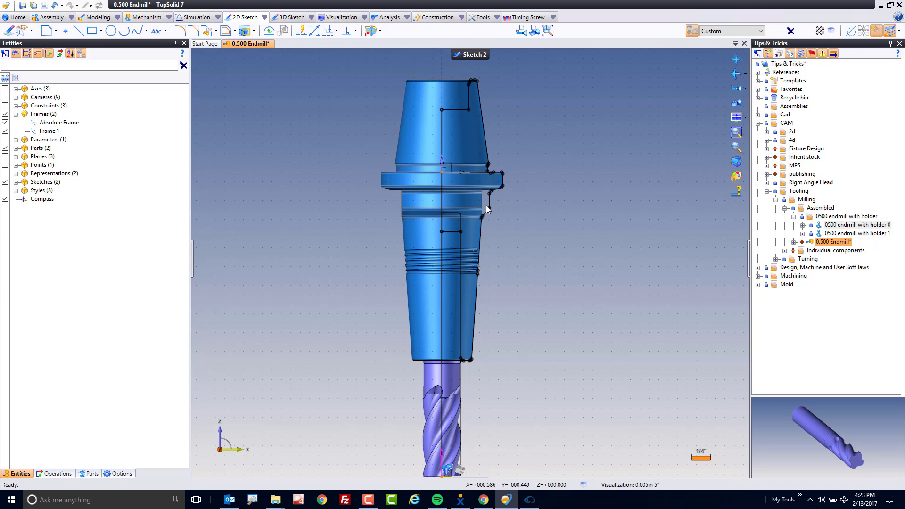
Step: Start Segments Removing, mark the thread arc and line, then clear that selection
left_click(372, 31)
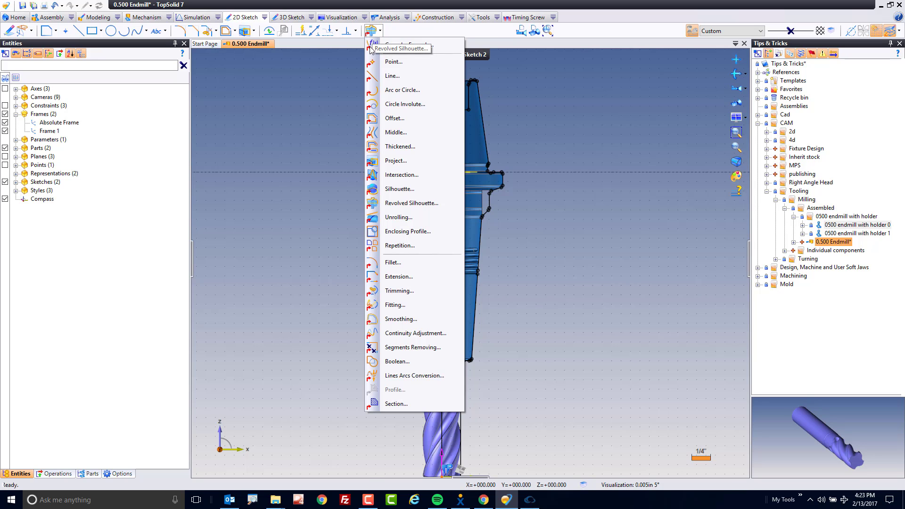
left_click(409, 347)
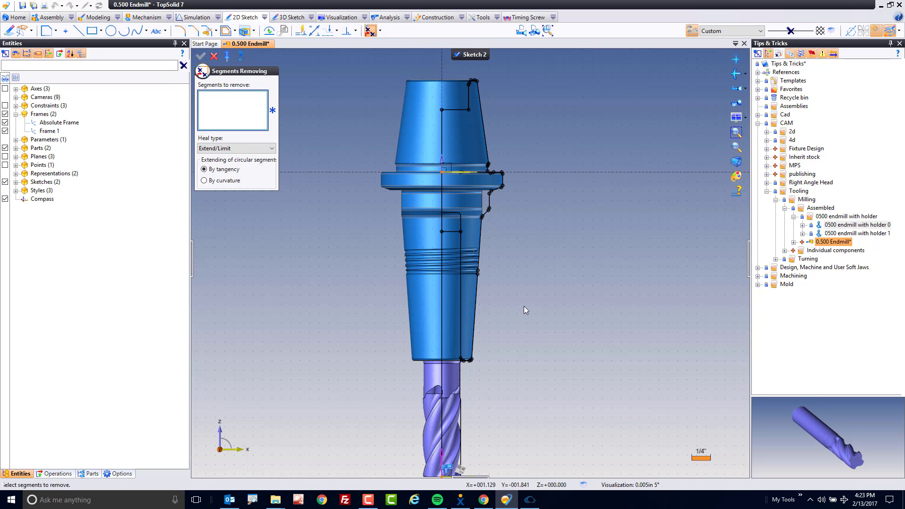
scroll(500, 235, "up", 5)
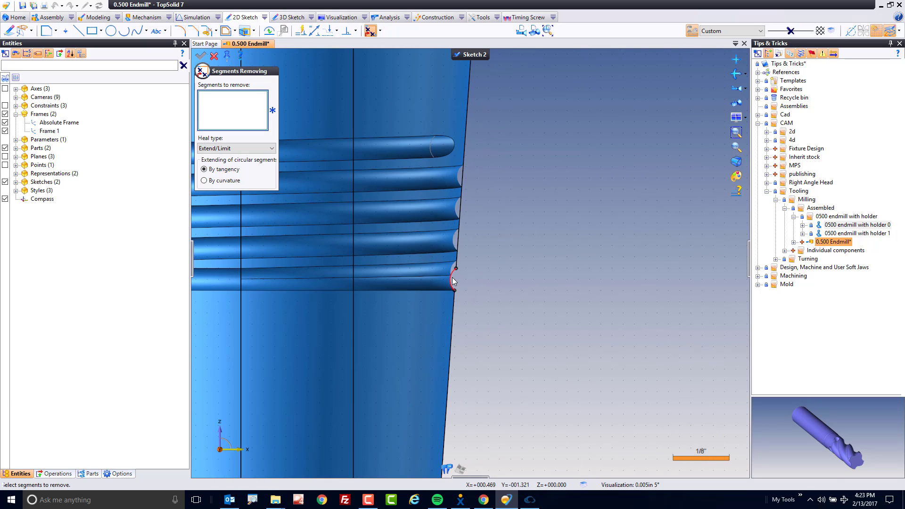
left_click(452, 279)
left_click(455, 308)
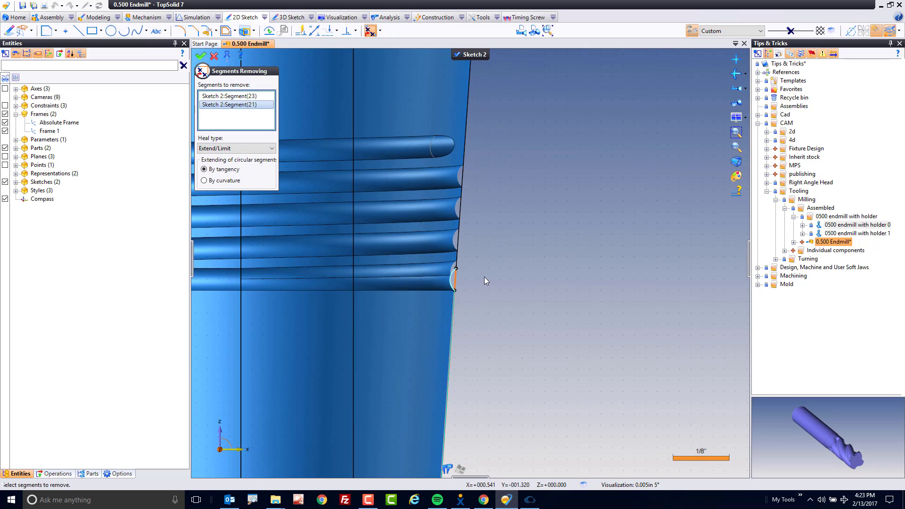
scroll(488, 229, "down", 5)
scroll(479, 249, "up", 5)
scroll(476, 198, "down", 4)
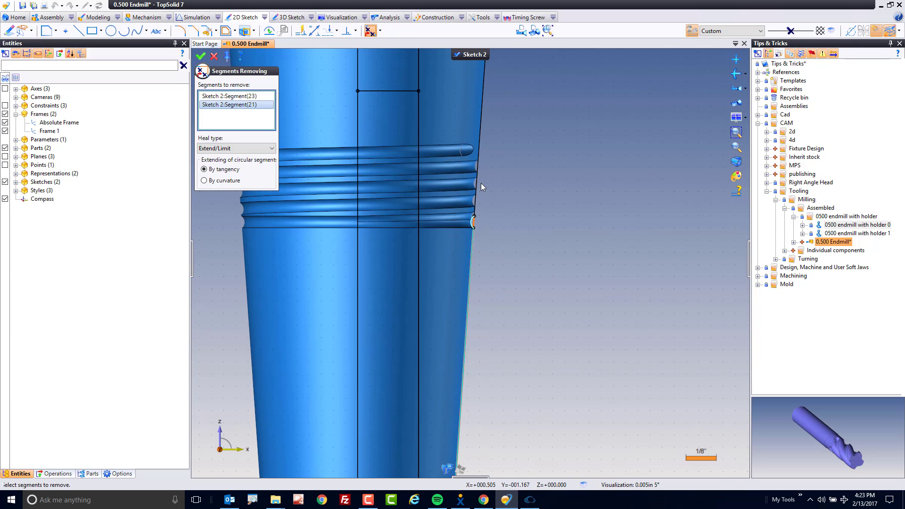
scroll(462, 391, "up", 4)
right_click(520, 309)
left_click(536, 345)
scroll(516, 425, "down", 3)
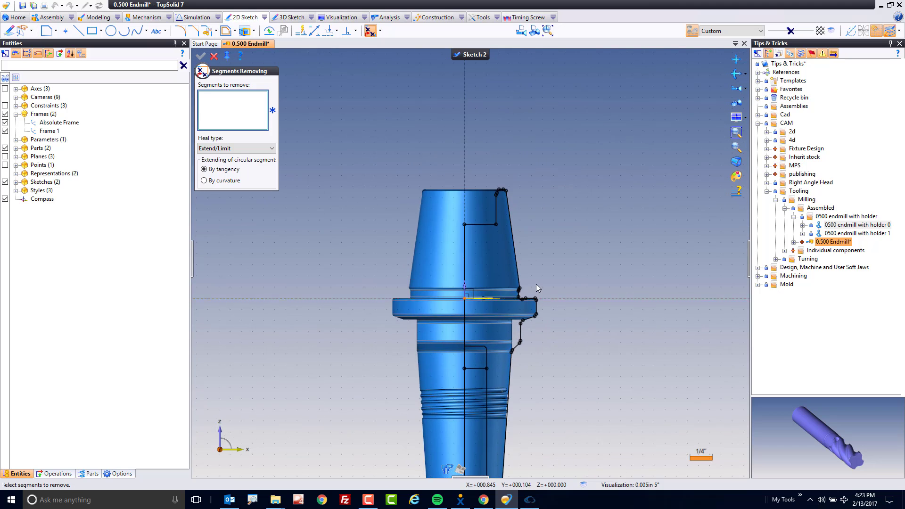
scroll(524, 308, "up", 4)
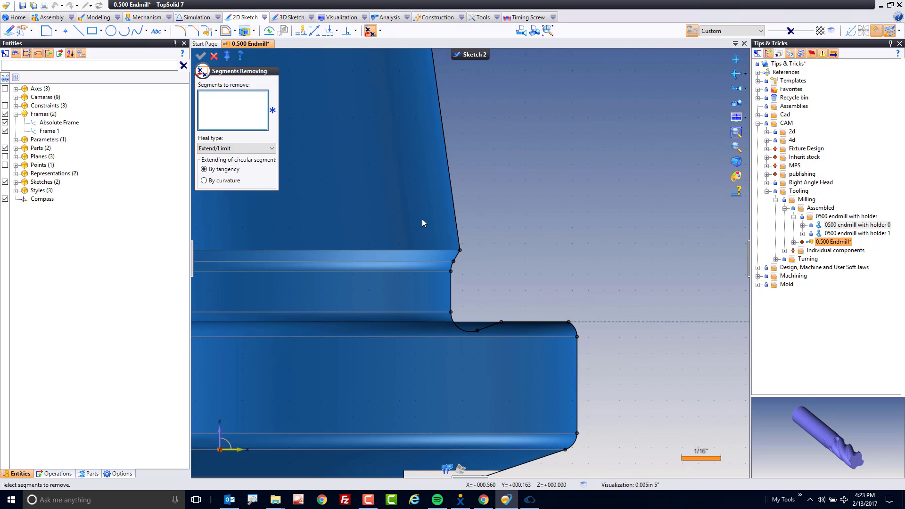
Step: Box-select and remove the five flange-corner segments
left_click_drag(423, 218, 511, 354)
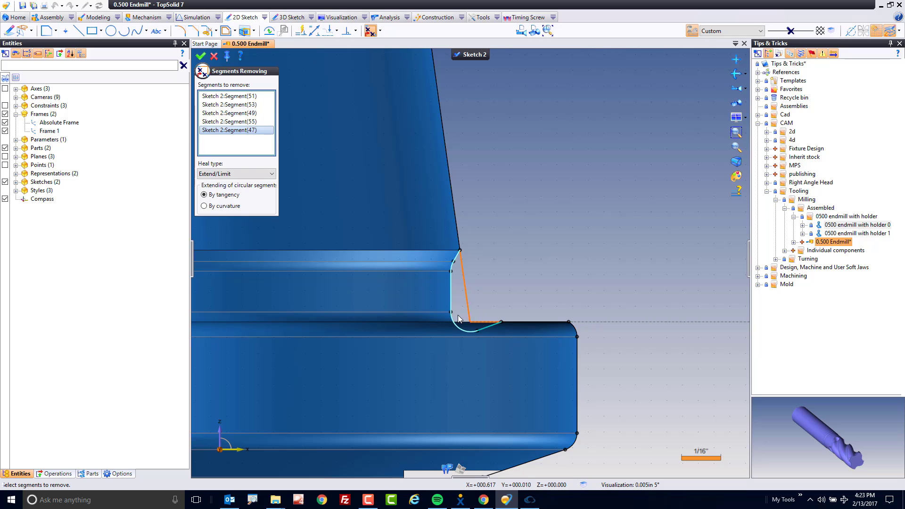
middle_click_drag(457, 316, 499, 211)
key("Return")
Step: Box-select and remove the four cone-top segments of the holder profile
scroll(605, 290, "down", 2)
scroll(605, 289, "down", 1)
middle_click_drag(548, 126, 428, 160)
mouse_move(425, 136)
left_mouse_down()
mouse_move(445, 183)
mouse_move(513, 251)
left_mouse_up()
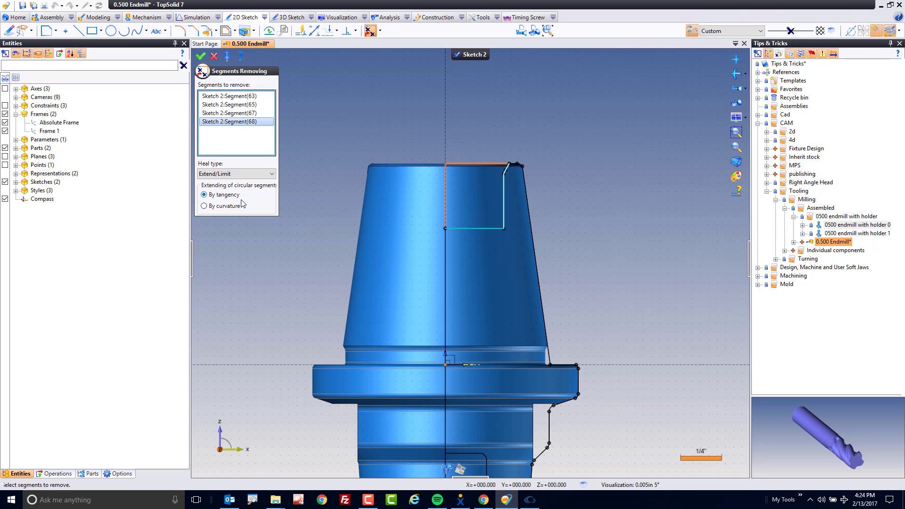
left_click(200, 56)
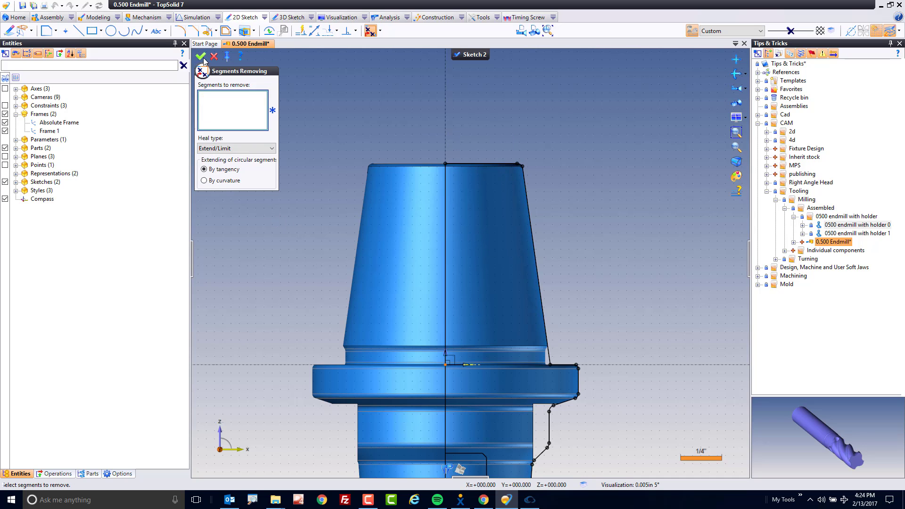
scroll(352, 109, "down", 3)
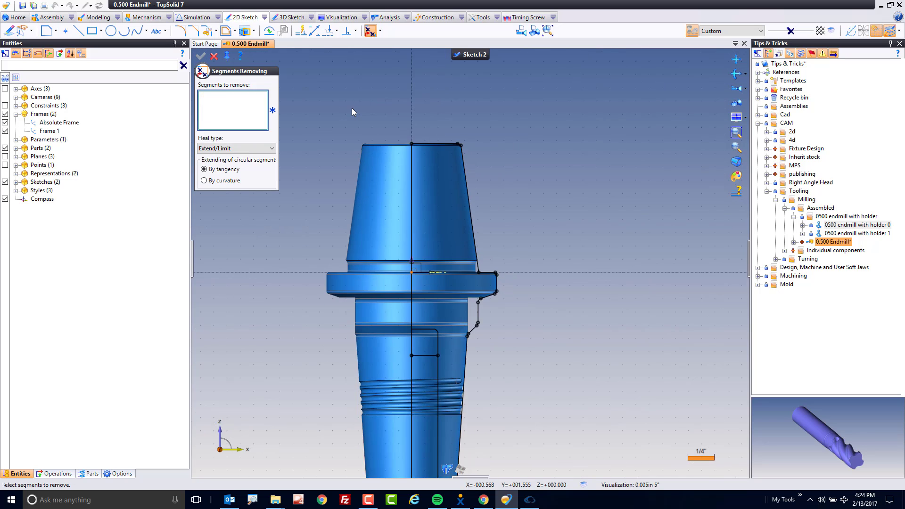
Step: Close the segment-removal command and save the 0.500 Endmill assembly
left_click(213, 55)
scroll(587, 216, "down", 1)
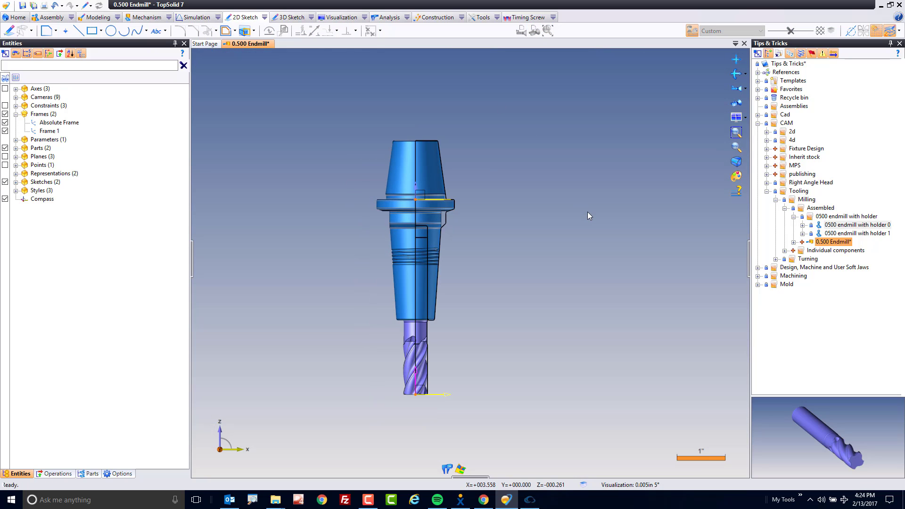
middle_click_drag(586, 239, 570, 268)
key("ctrl+s")
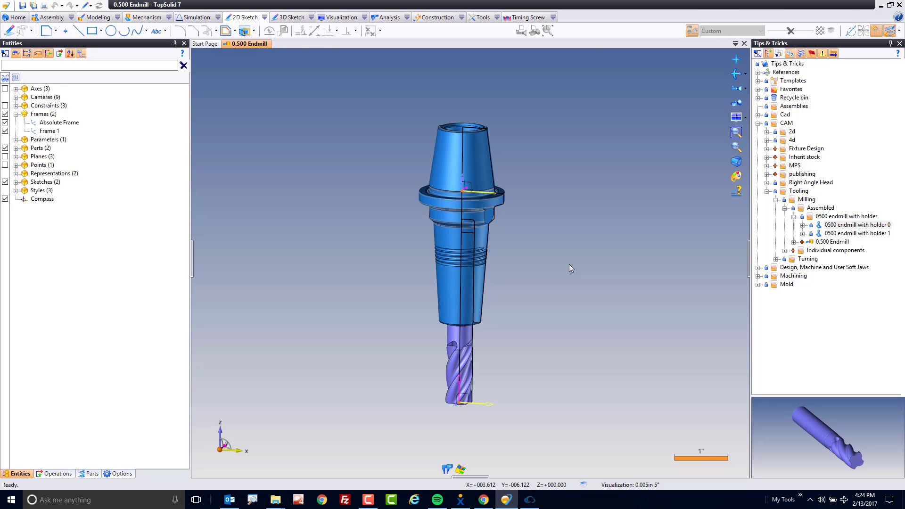
Step: Launch the Machining Component Wizard from Tools > Functions > TopSolid'Cam Wizards
left_click(497, 17)
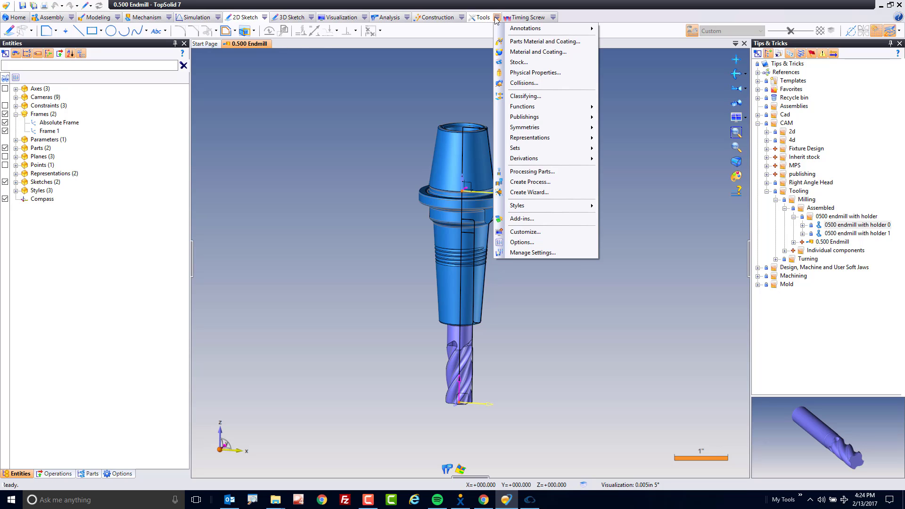
mouse_move(530, 107)
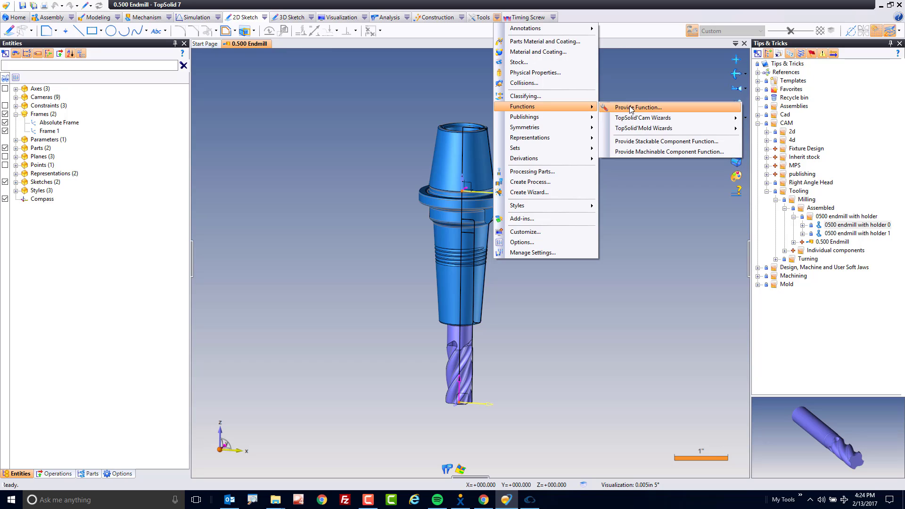
mouse_move(670, 118)
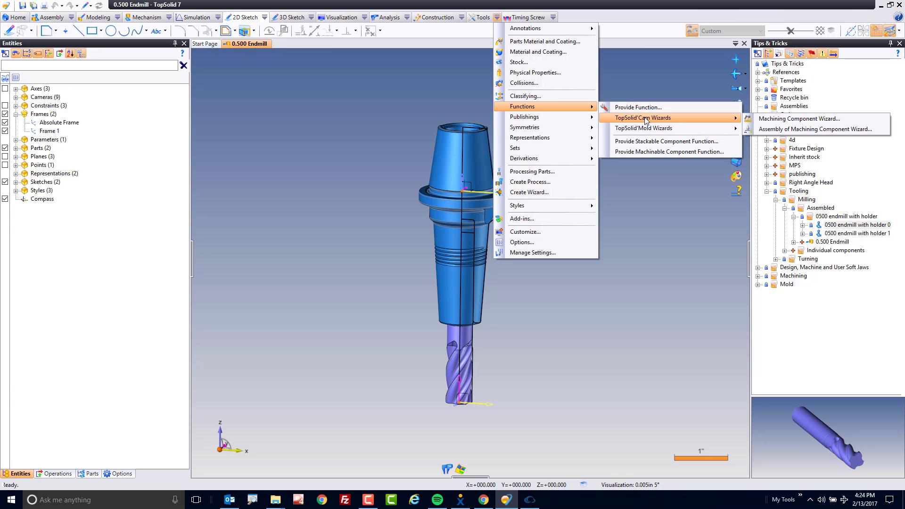
left_click(773, 118)
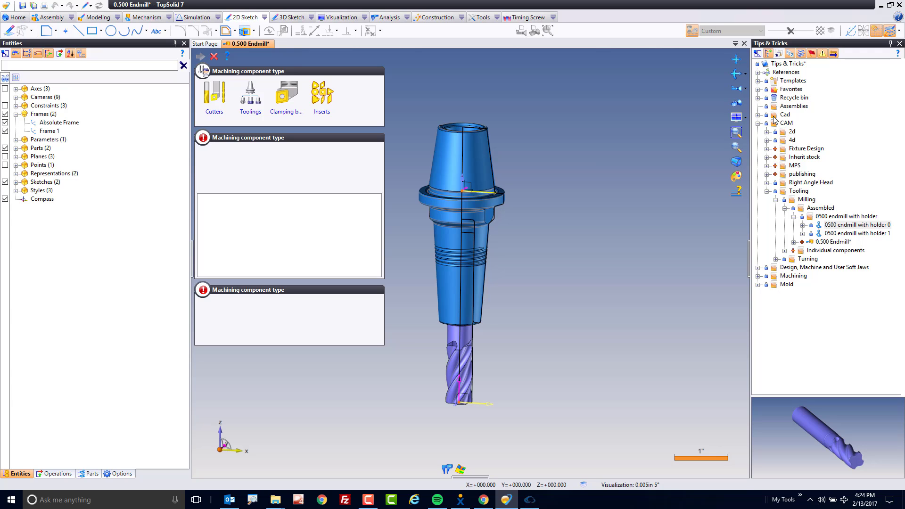
Step: Define the component as Cutters > Mills, Radiused Mill type, with Universal tool shank system
left_click(216, 98)
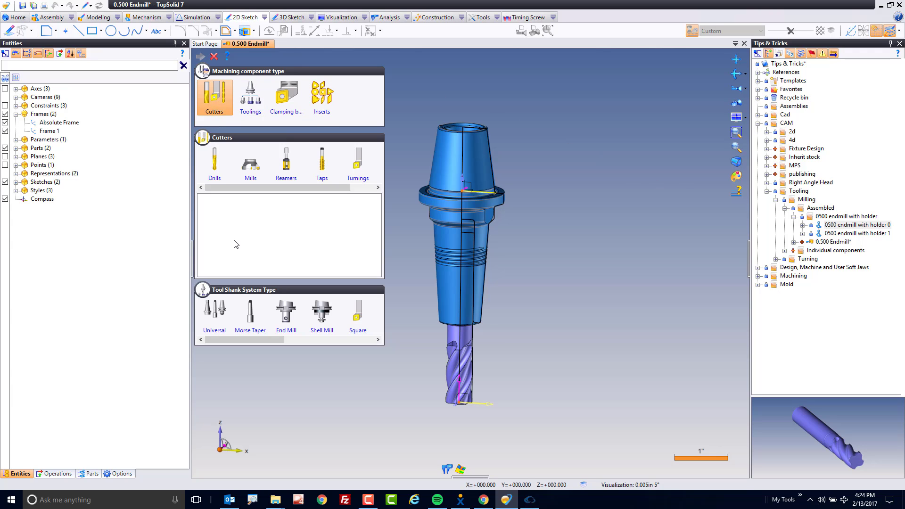
left_click(251, 170)
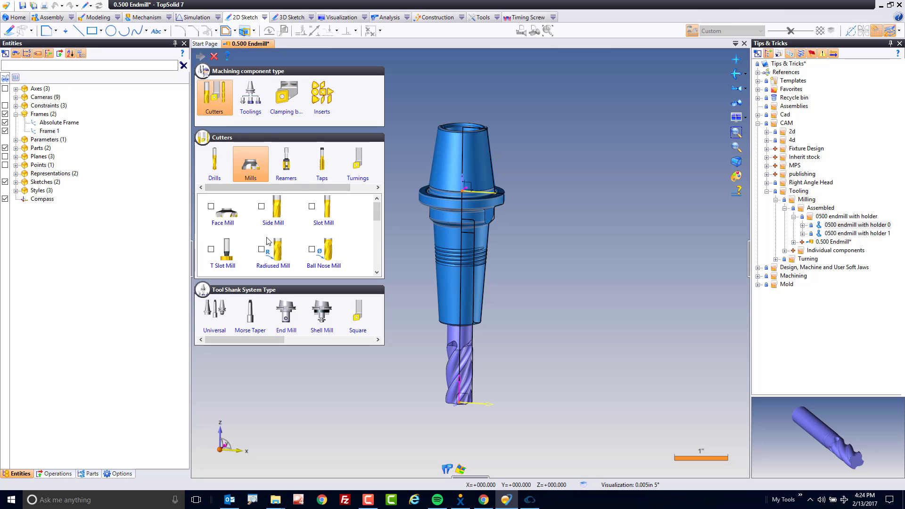
mouse_move(376, 211)
left_mouse_down()
mouse_move(371, 240)
mouse_move(375, 210)
left_mouse_up()
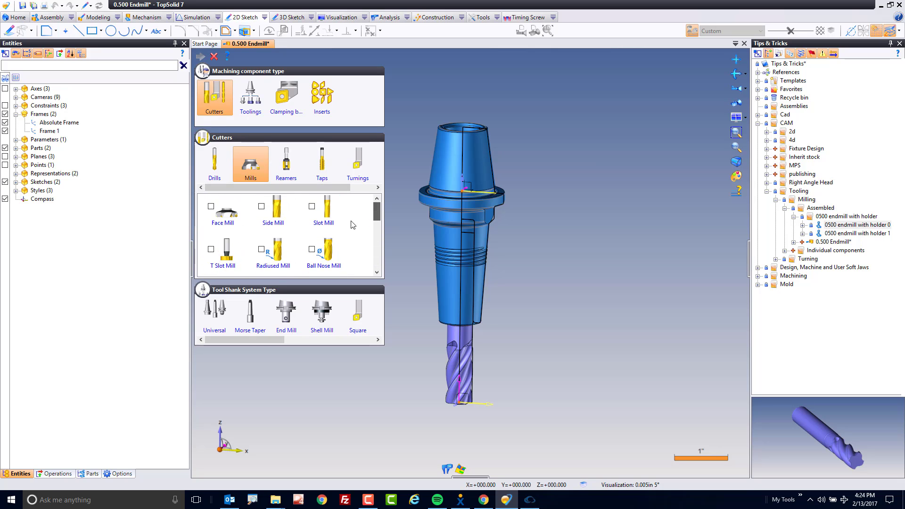
left_click(261, 249)
left_click(215, 313)
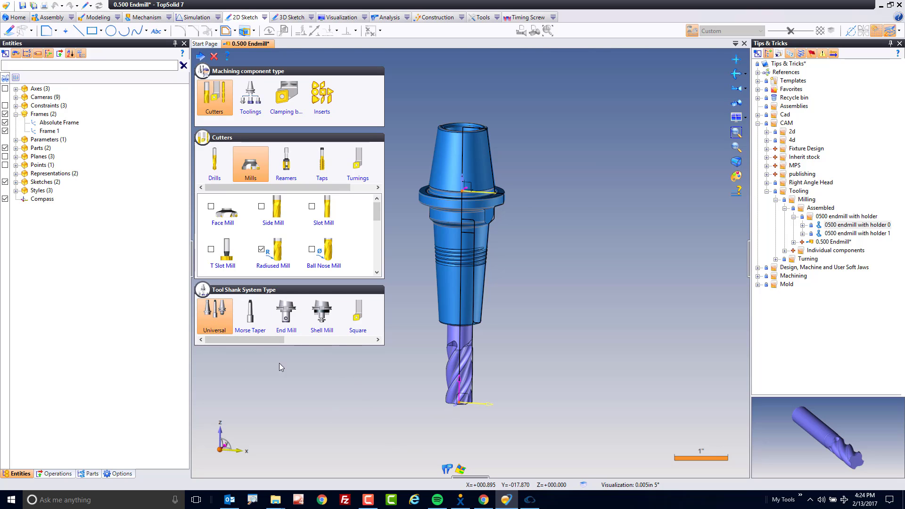
Step: Enter .5 diameter, 1.5in cutting length and .02in corner radius
left_click(201, 57)
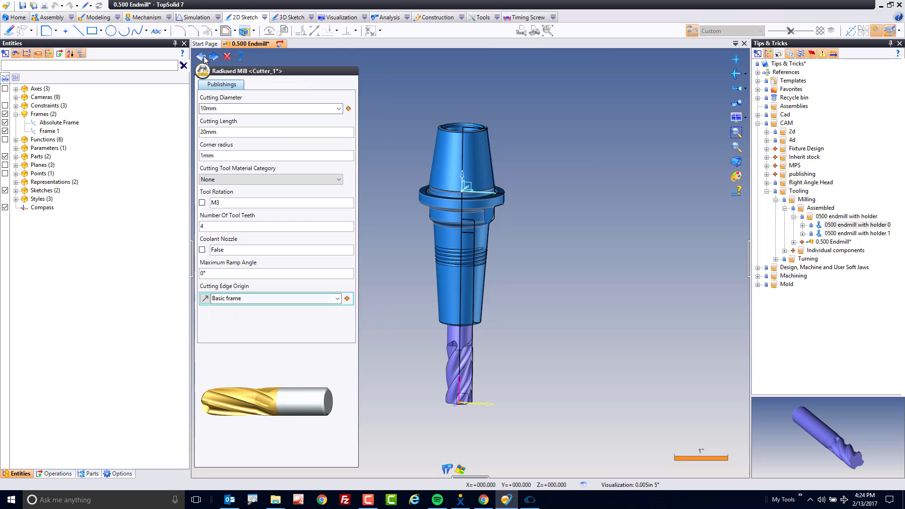
left_click(228, 108)
type(".5in")
key("Tab")
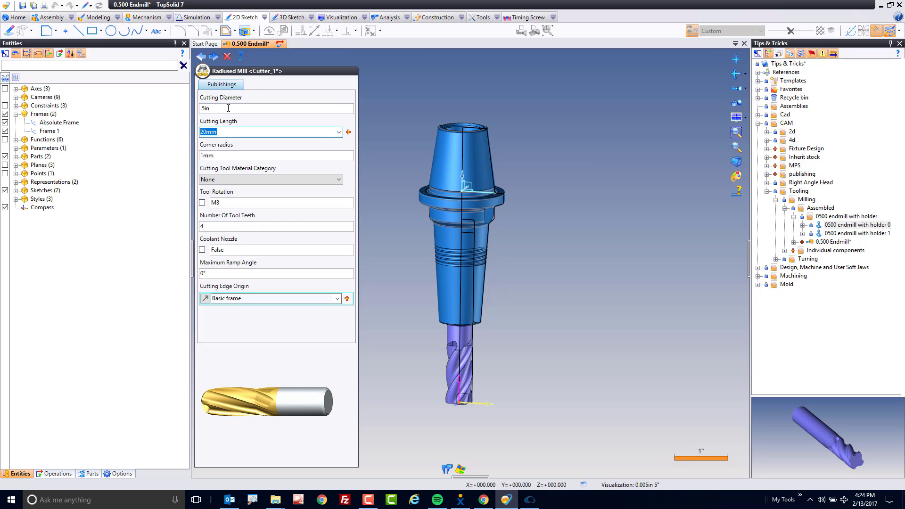
type("1.5in")
key("Tab")
type(".02")
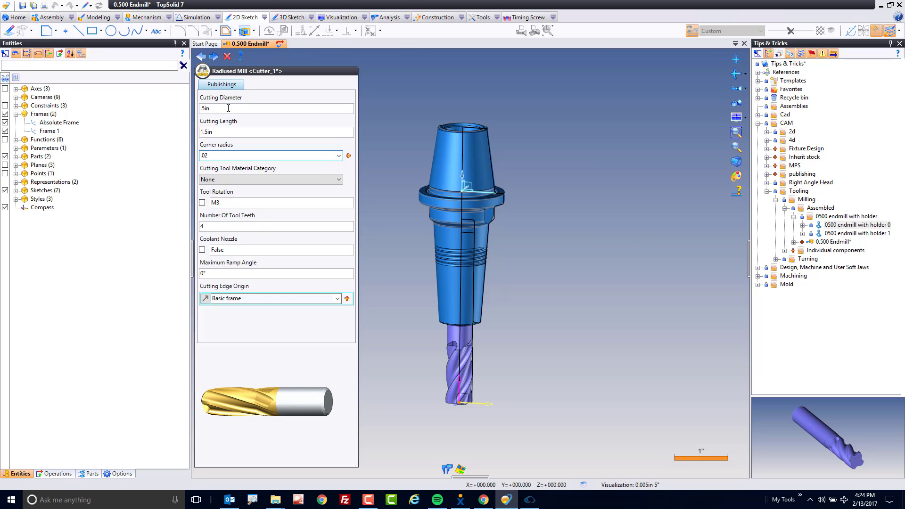
type("in")
Step: Set the tool material to Coated carbide and the cutting edge origin to Frame 1
left_click(239, 179)
left_click(257, 222)
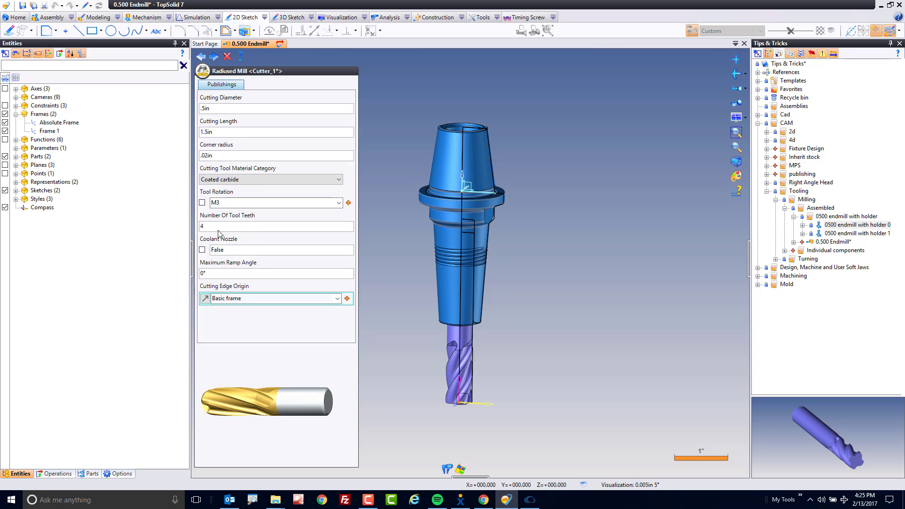
left_click(244, 297)
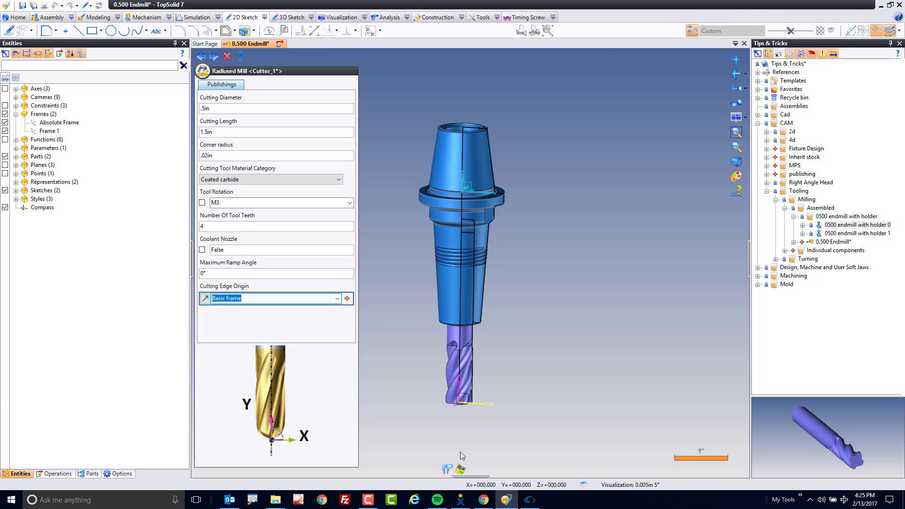
left_click(478, 407)
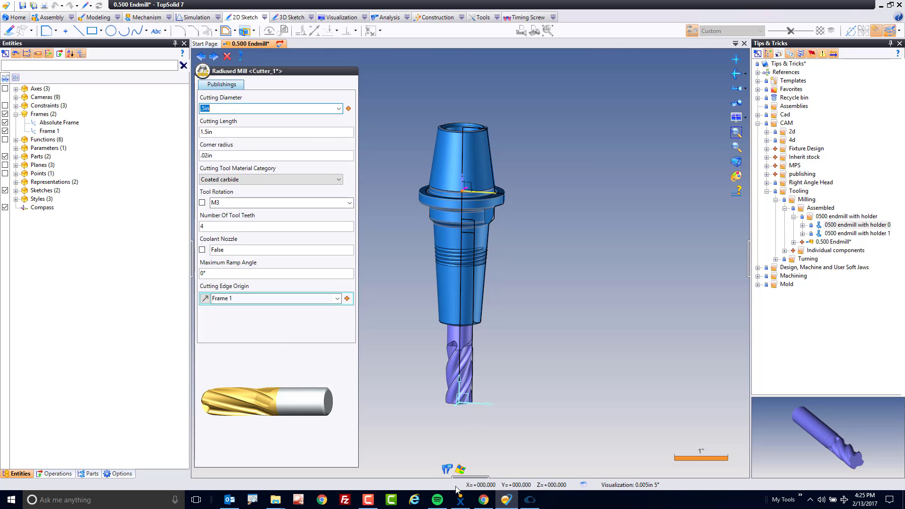
Step: Set the Universal tooling shank's system frame to the Absolute Frame
left_click(214, 56)
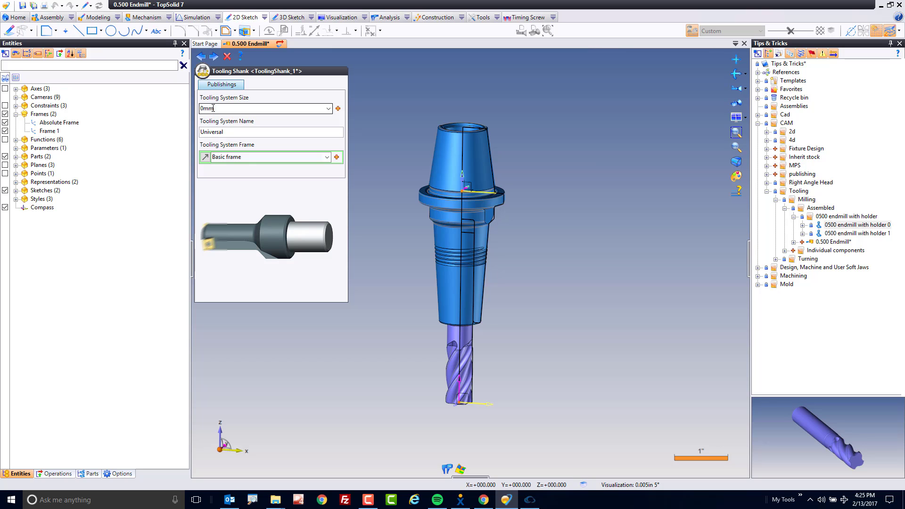
left_click(238, 158)
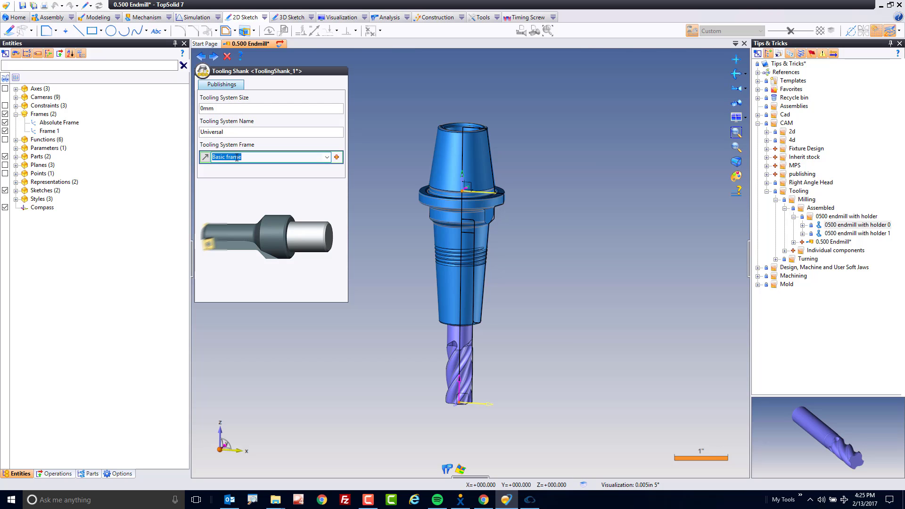
left_click(473, 194)
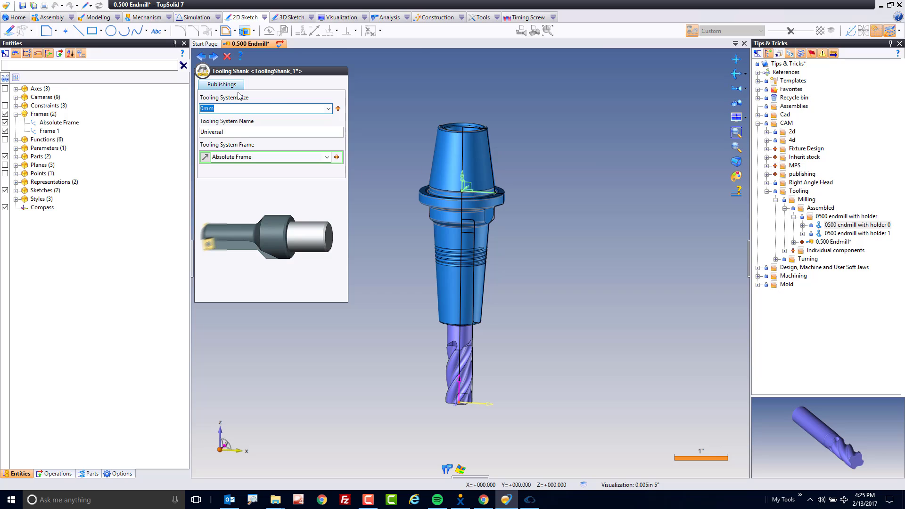
left_click(213, 59)
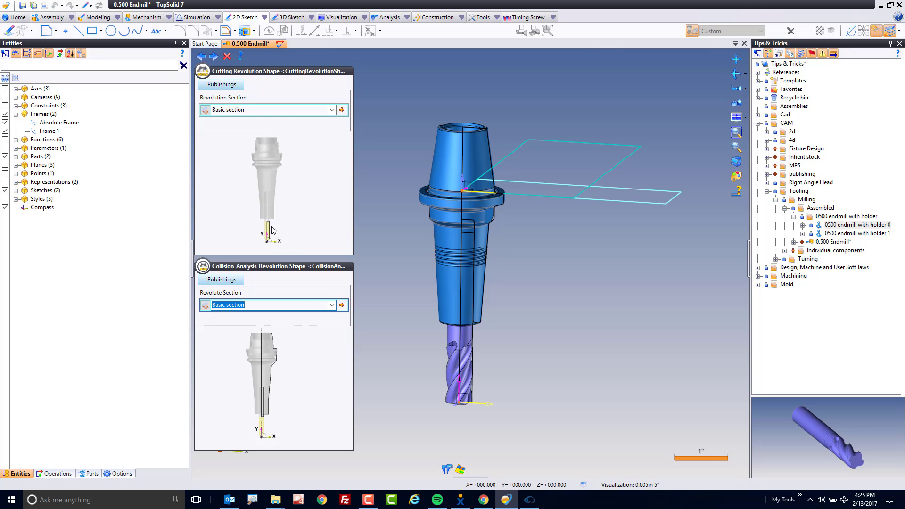
Step: Assign Sketch 1 as the cutting revolution section and Sketch 2 as the collision section
left_click(256, 111)
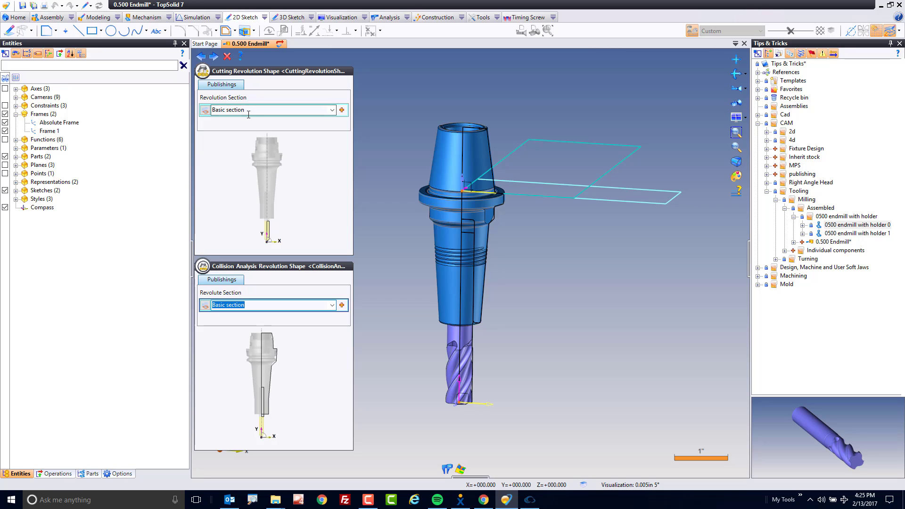
left_click(473, 353)
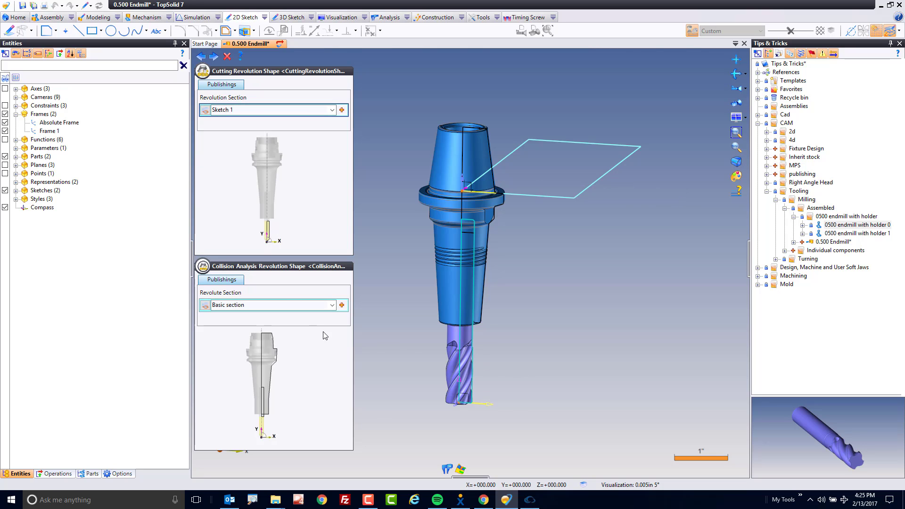
left_click(285, 304)
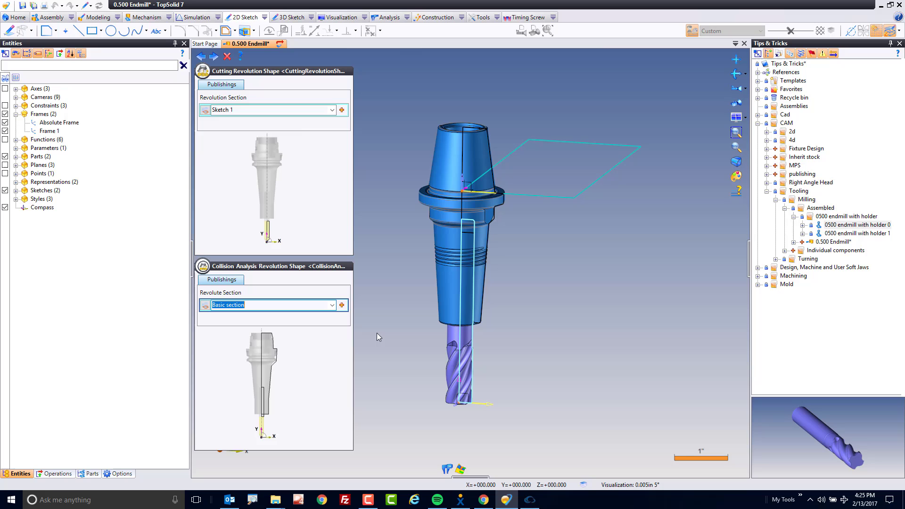
left_click(487, 239)
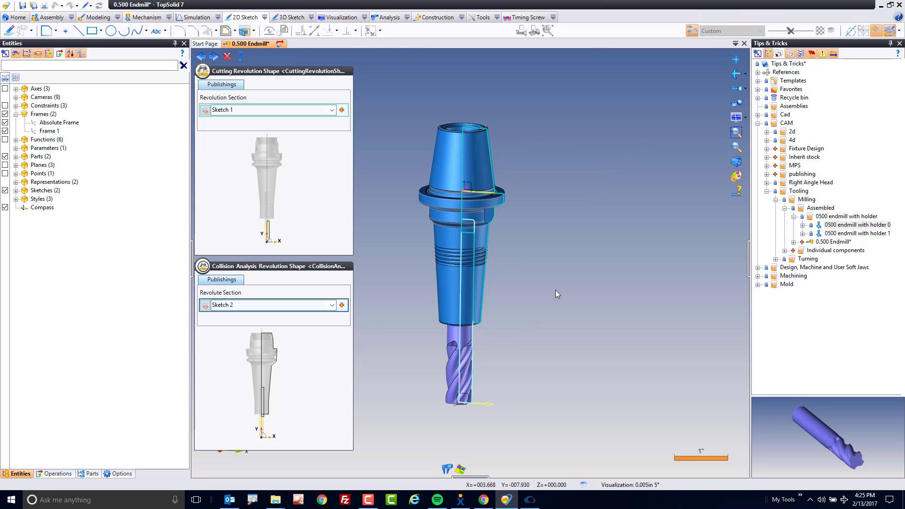
Step: Set the Center tool offset's point compensation to the cutter's center edge (edge 75)
left_click(213, 57)
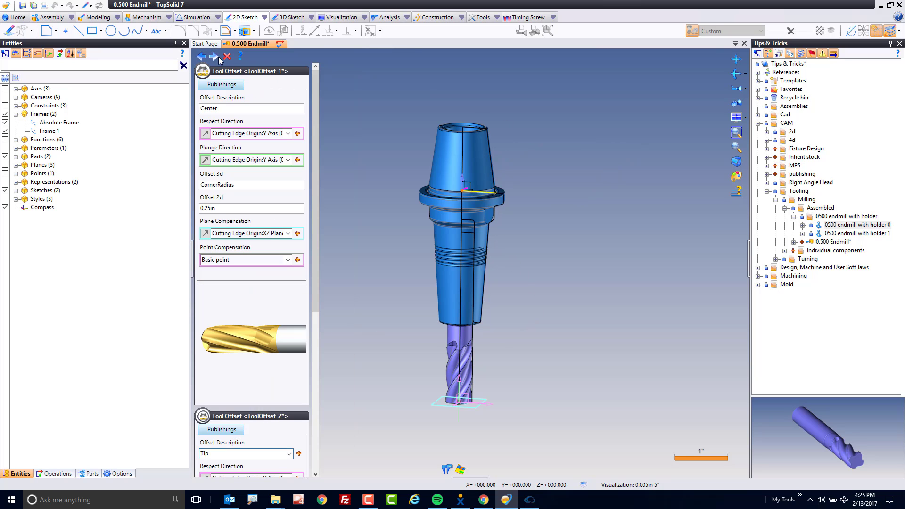
double_click(225, 112)
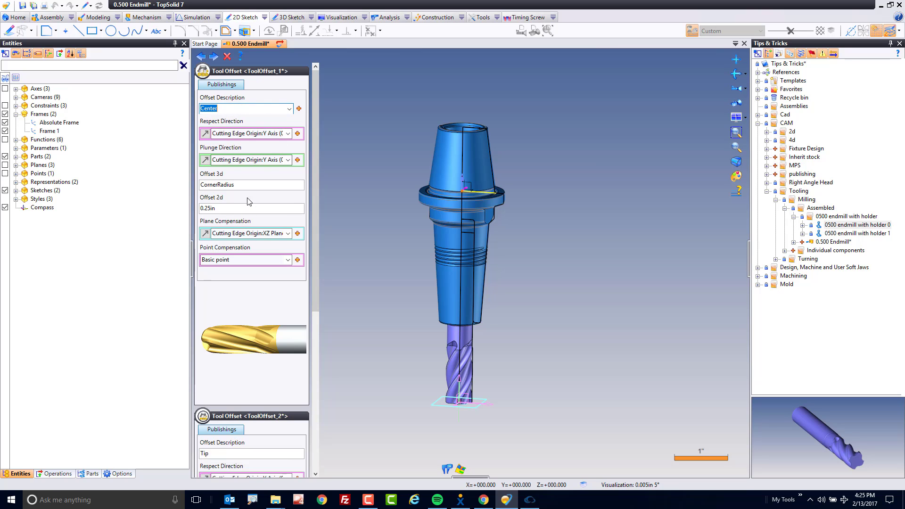
left_click(222, 259)
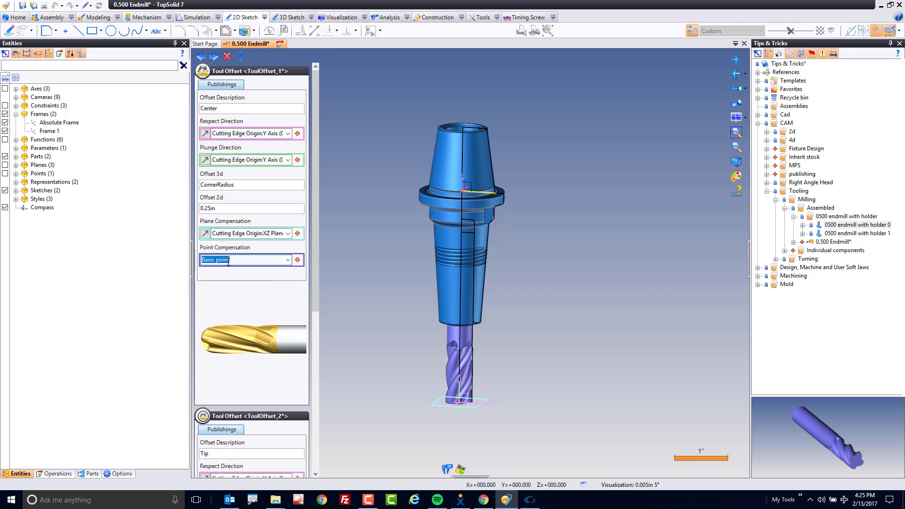
scroll(449, 418, "up", 10)
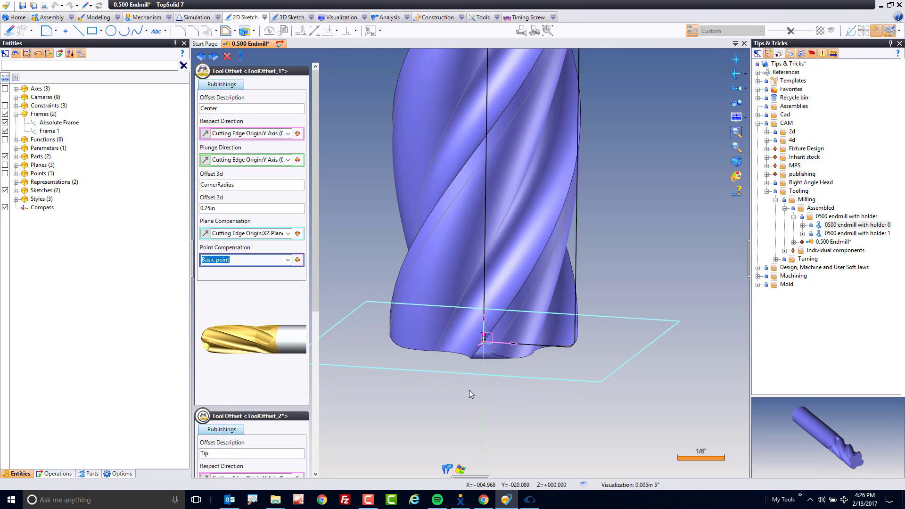
scroll(516, 395, "up", 3)
scroll(484, 309, "up", 4)
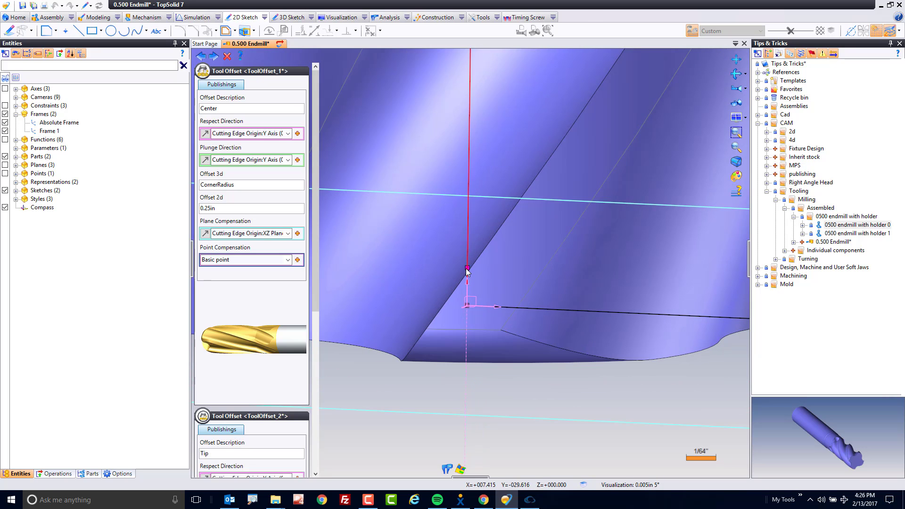
left_click(241, 259)
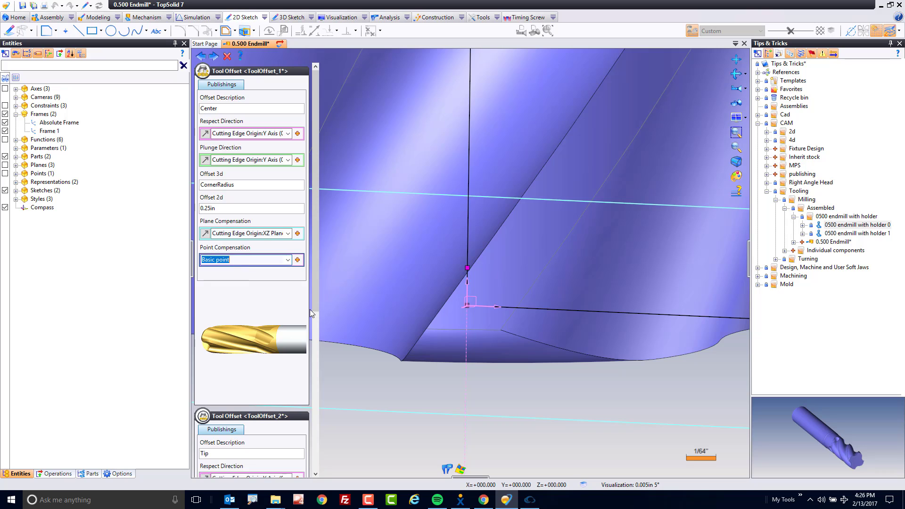
left_click(448, 330)
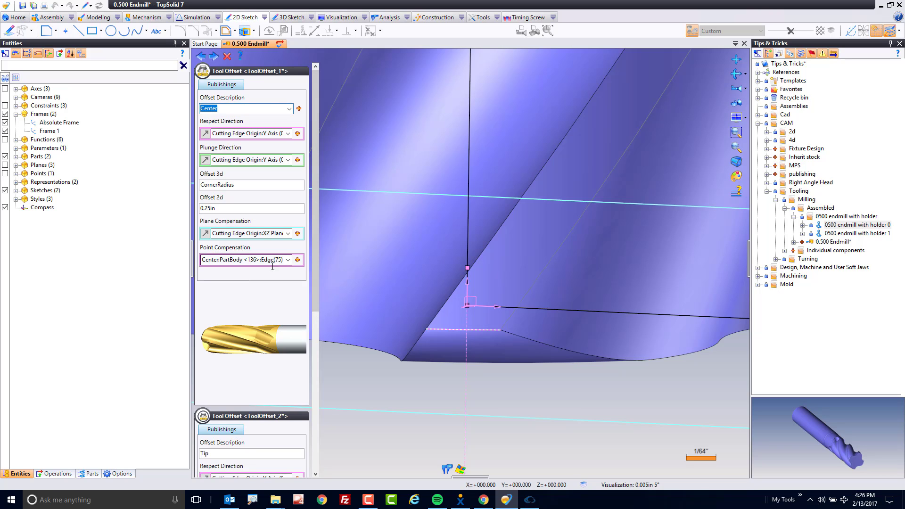
Step: Review the Tip offset's compensation, then move on to the endmill's General page
scroll(339, 270, "down", 5)
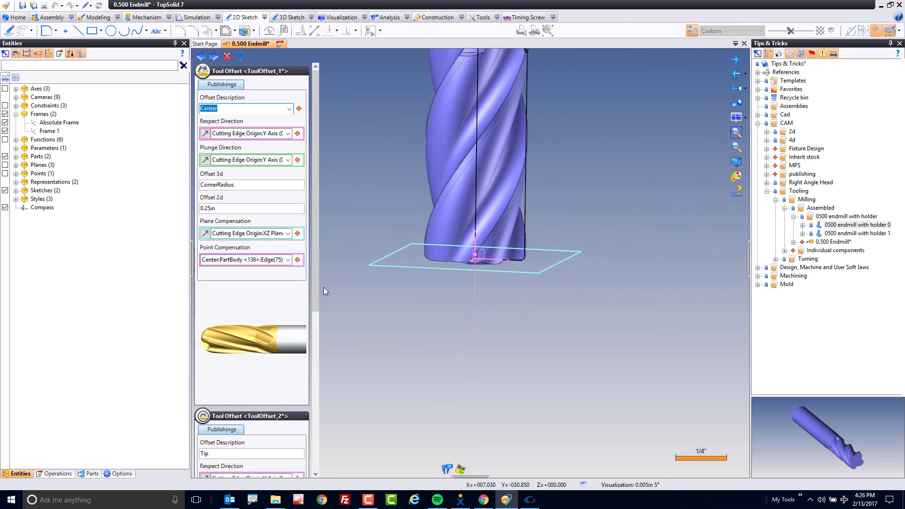
left_click_drag(314, 282, 302, 425)
left_click(245, 366)
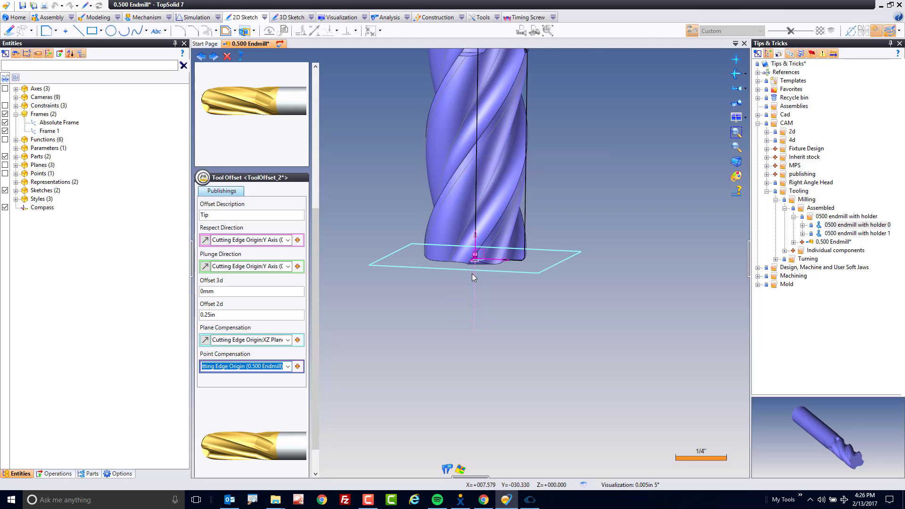
key("shift+Tab")
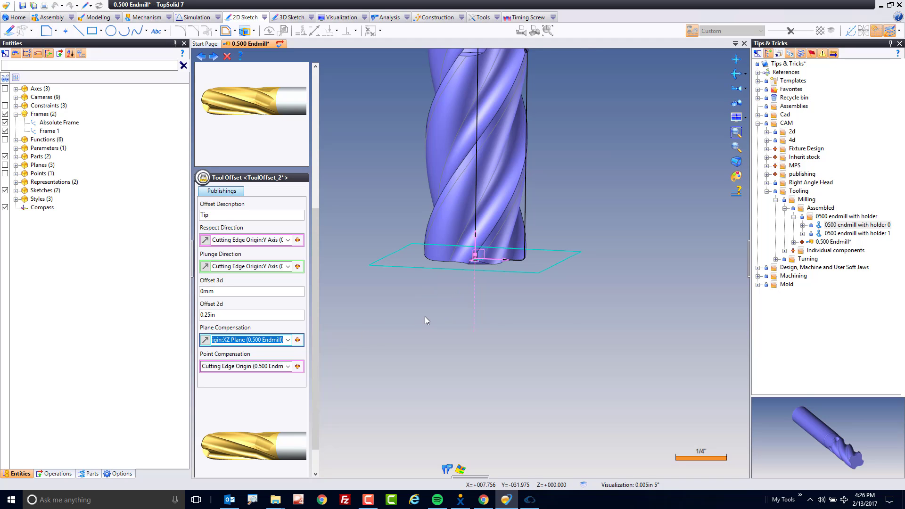
middle_click_drag(426, 321, 437, 366)
scroll(438, 367, "down", 3)
left_click(214, 56)
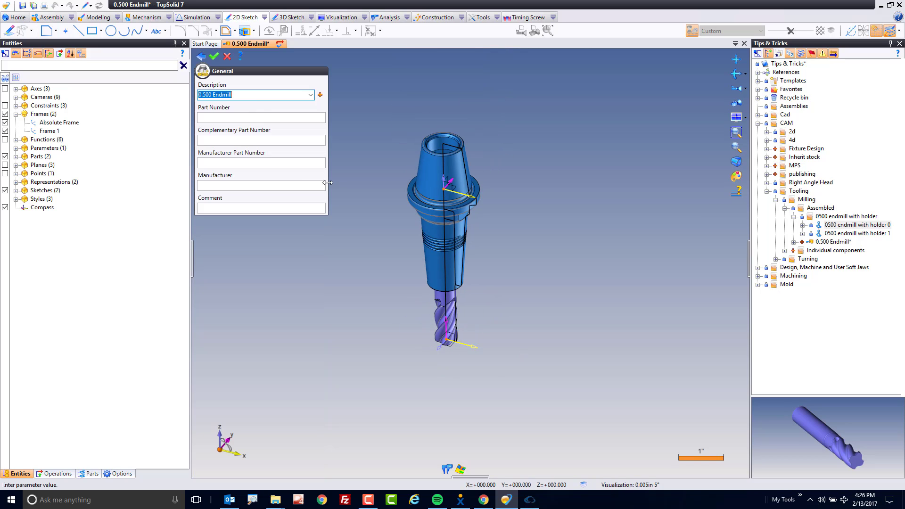
Step: Confirm the 0.500 Endmill properties, save the document and check it in
left_click(215, 57)
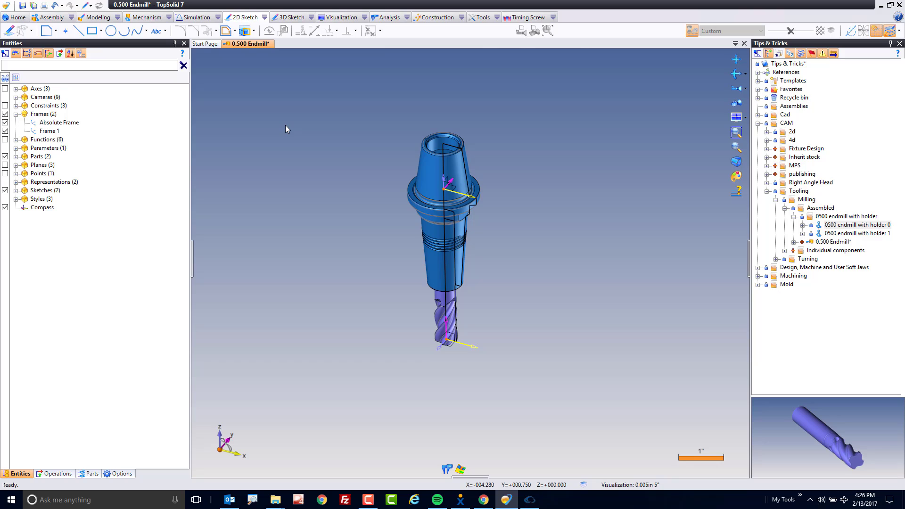
key("ctrl+s")
right_click(252, 46)
left_click(299, 215)
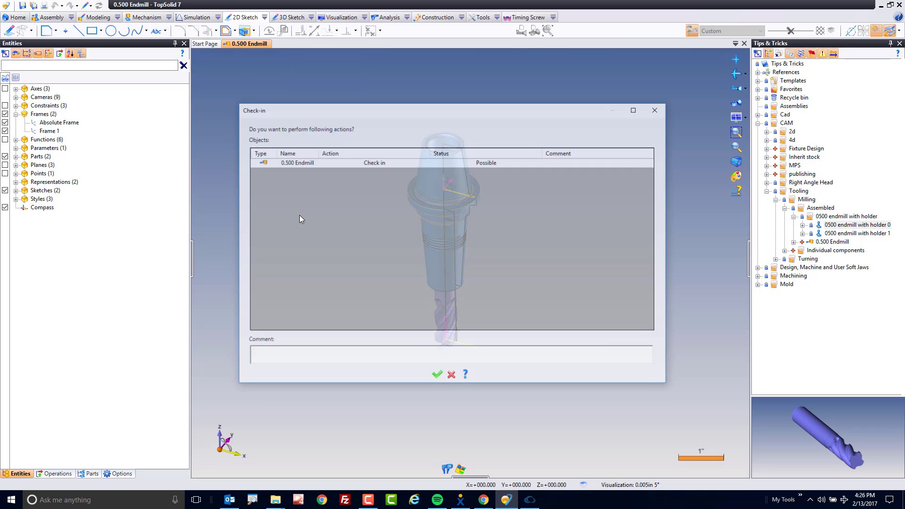
left_click(436, 377)
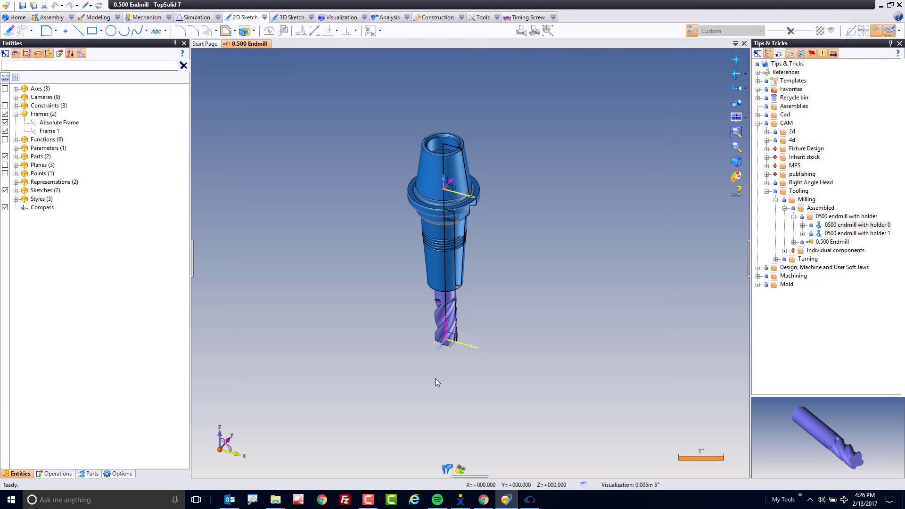
Step: Close the endmill document and open the Side Milling options project from the 2d folder
middle_click(246, 47)
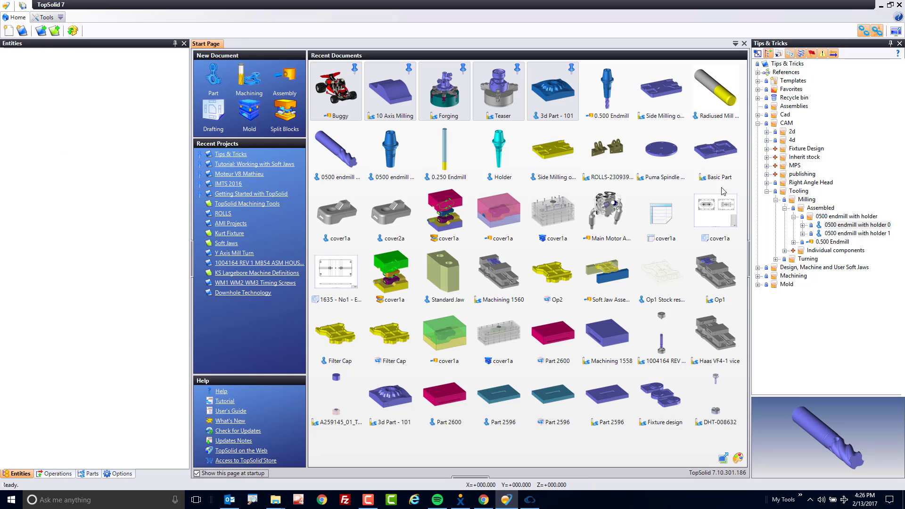
left_click(768, 131)
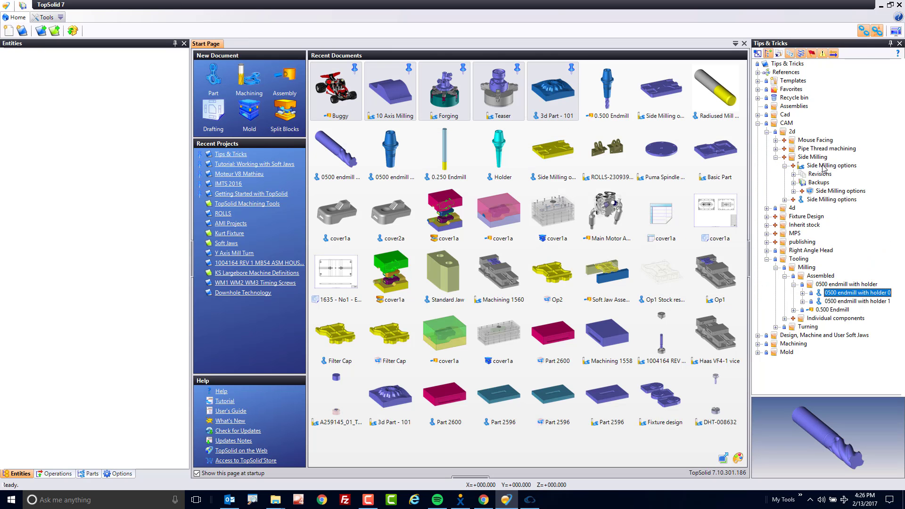
double_click(825, 169)
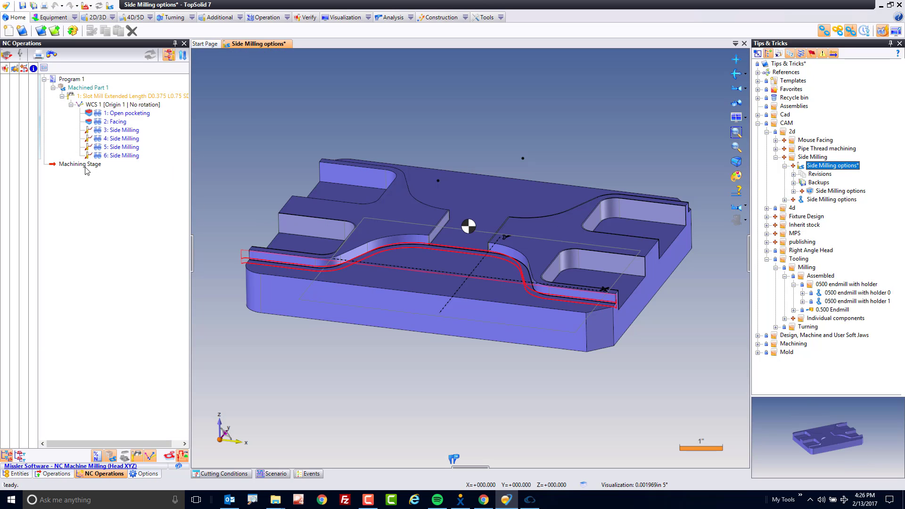
Step: Move Machining Stage to the top and start a new machining operation on the part's top face
left_click_drag(86, 170, 85, 78)
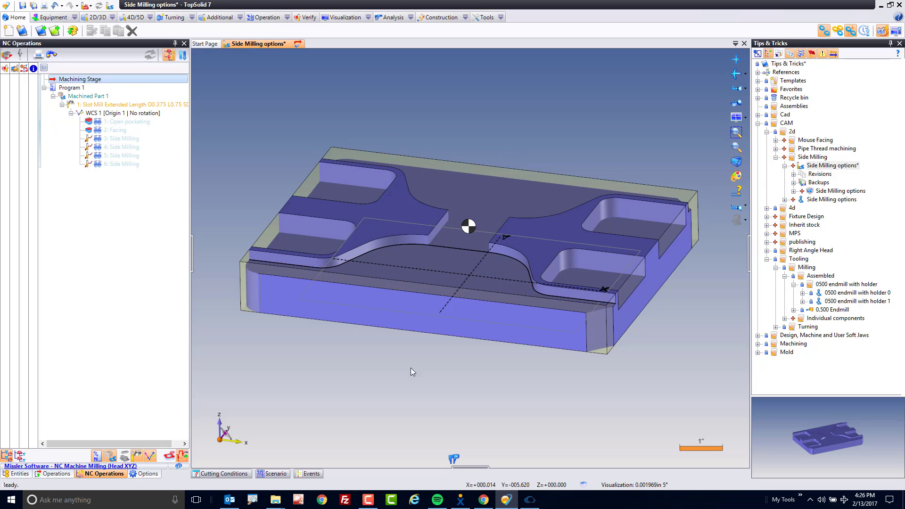
left_click(440, 252)
right_click(440, 253)
left_click(453, 186)
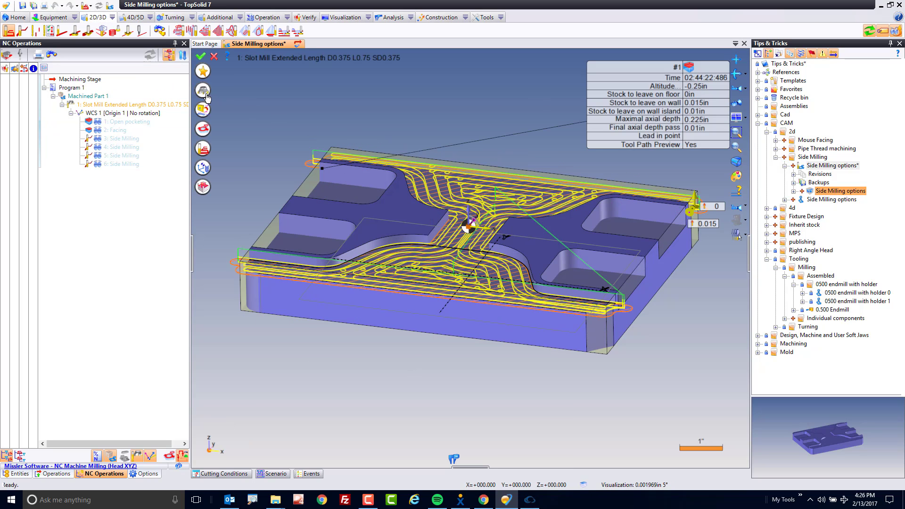
Step: Load the 0.500 Endmill from the Tips & Tricks Radiused Mill catalogue into pocket 2, operation filter off
left_click(206, 97)
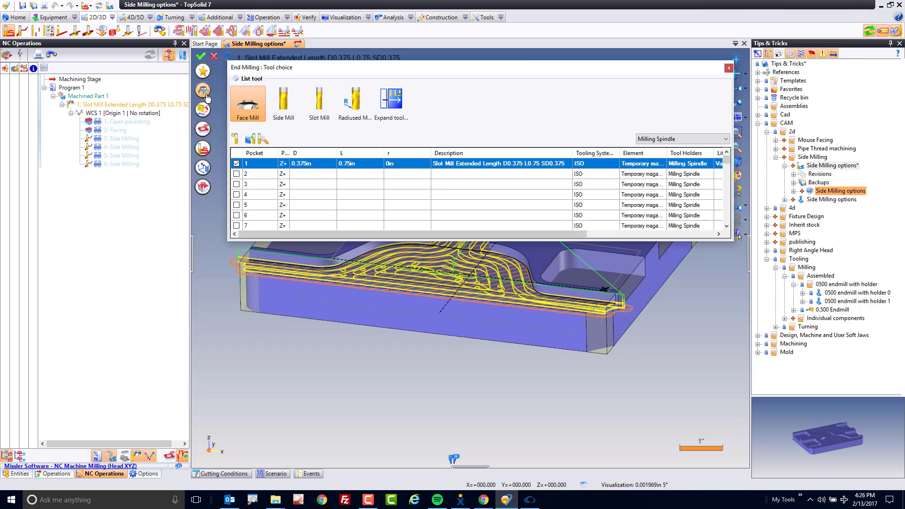
left_click(311, 174)
double_click(311, 175)
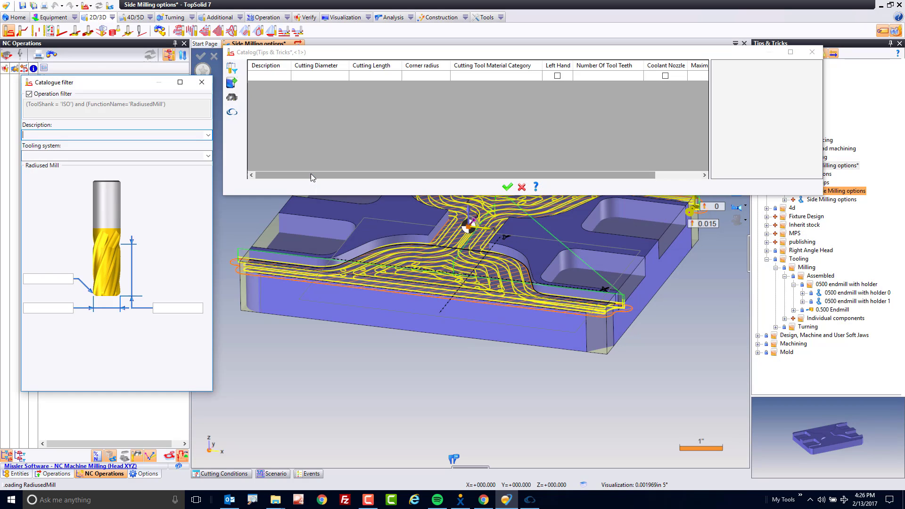
left_click(30, 94)
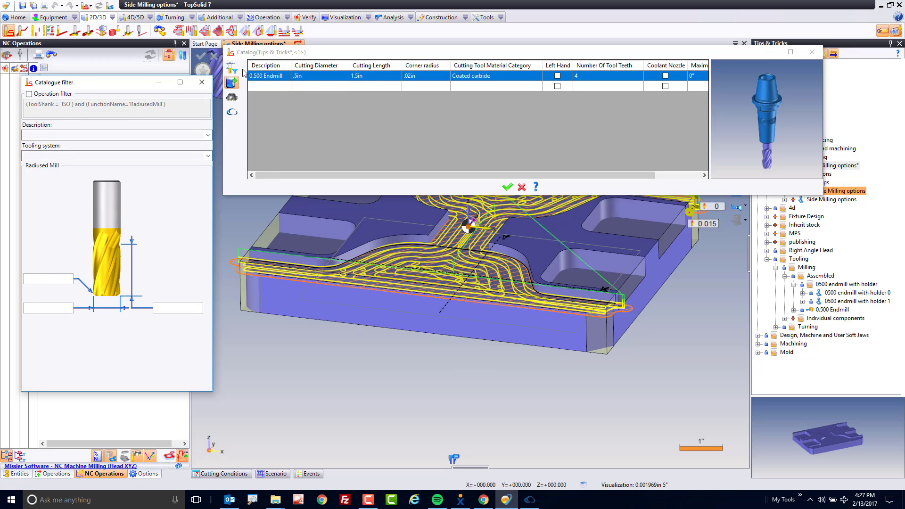
left_click_drag(347, 55, 286, 106)
left_click(171, 137)
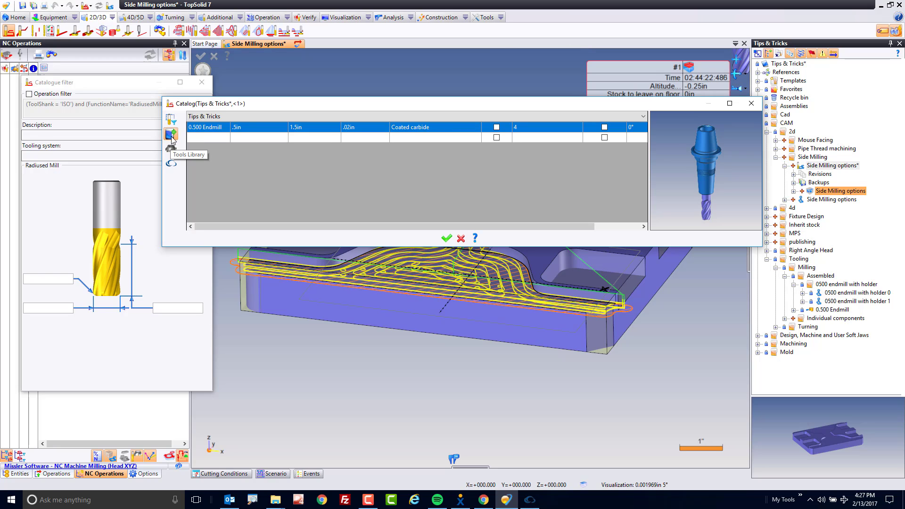
left_click(191, 116)
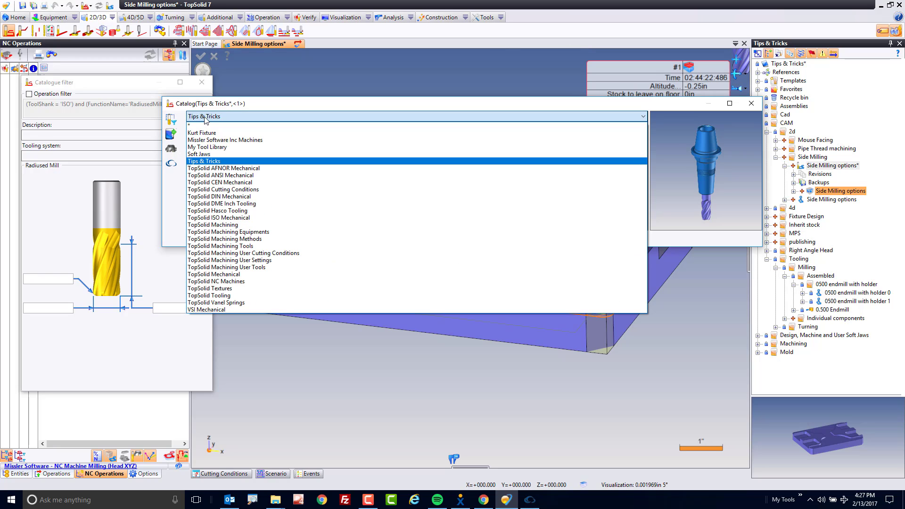
left_click(198, 163)
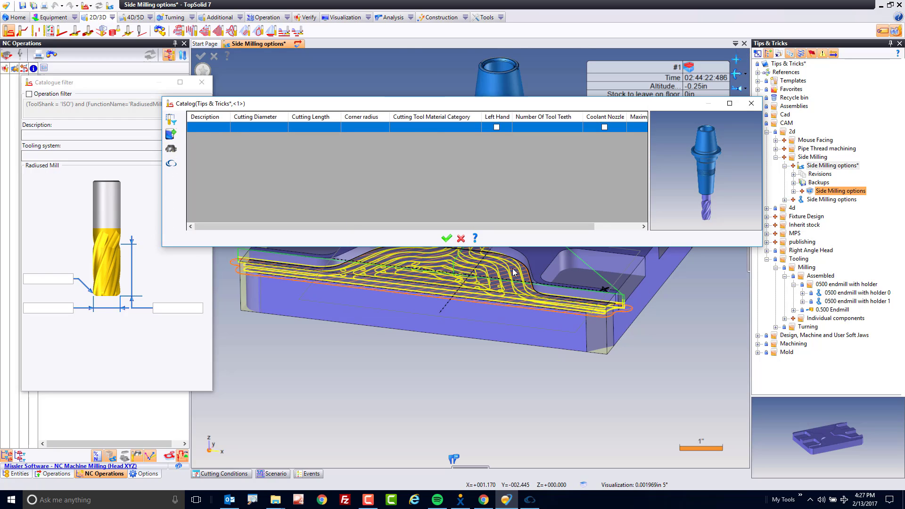
left_click(447, 238)
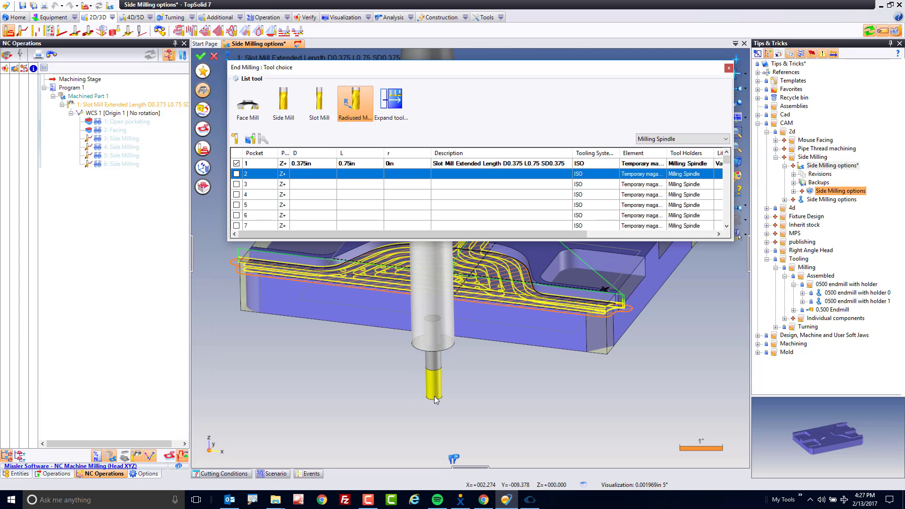
double_click(312, 176)
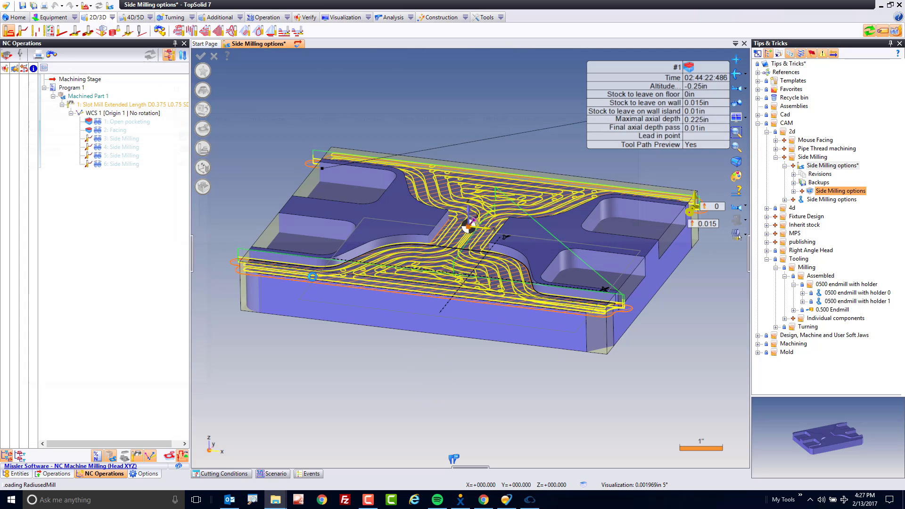
left_click(29, 94)
left_click(446, 239)
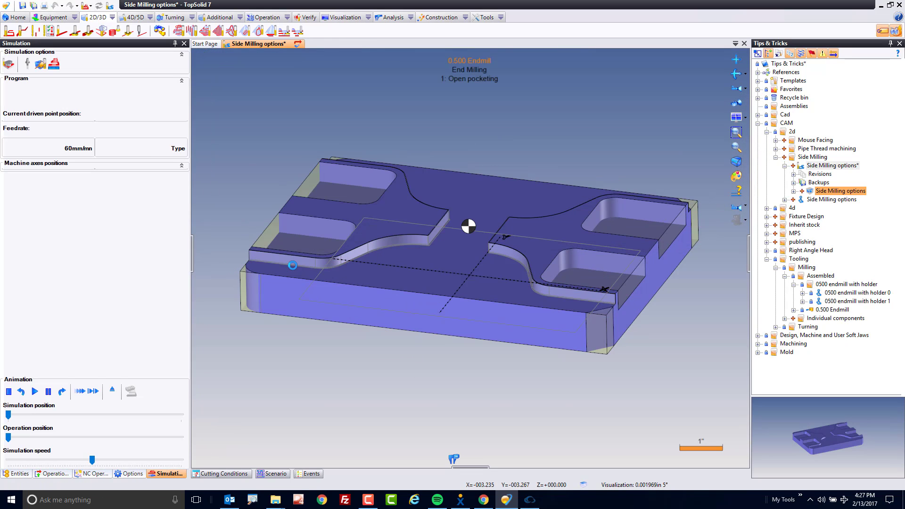
Step: Watch the Open pocketing simulation with the 0.500 Endmill up close, then exit it
scroll(505, 221, "up", 5)
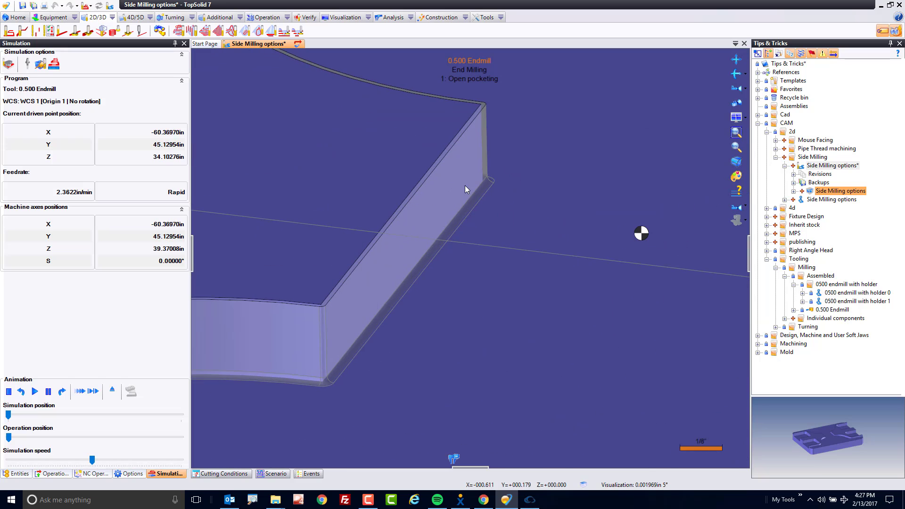
scroll(477, 194, "down", 5)
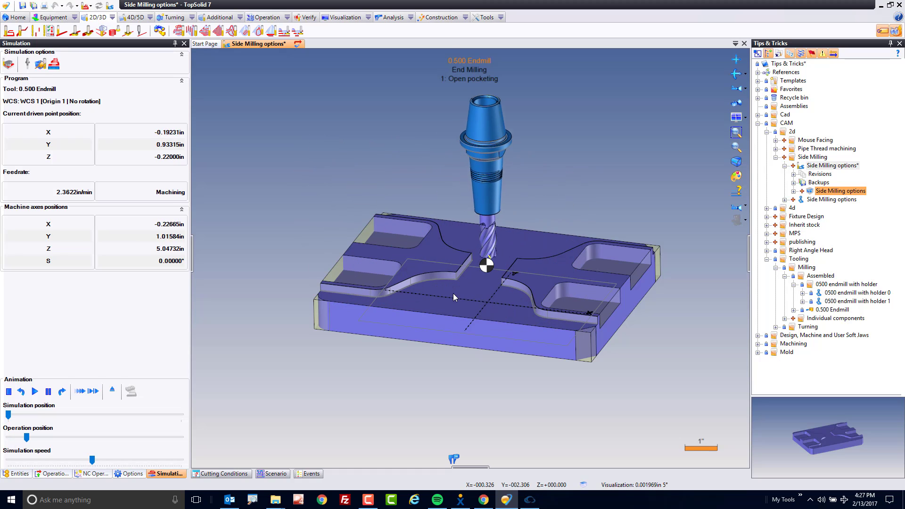
key("Escape")
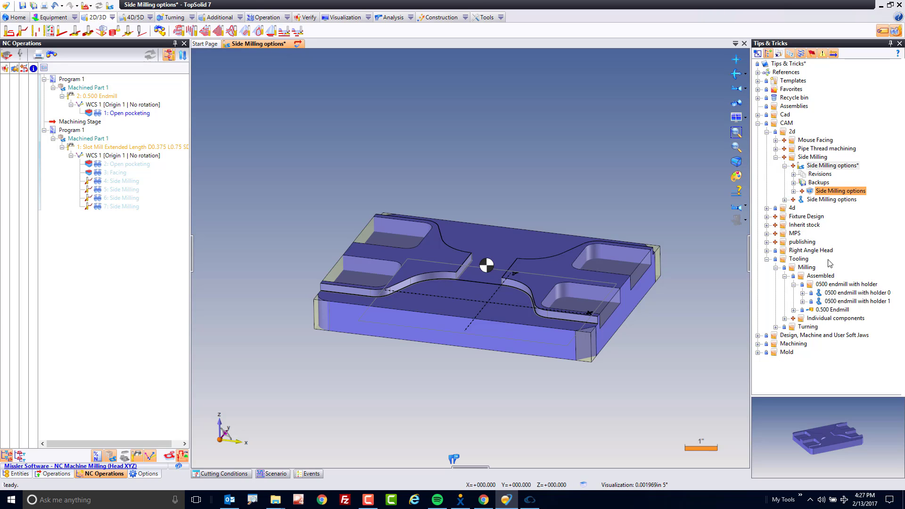
left_click(759, 73)
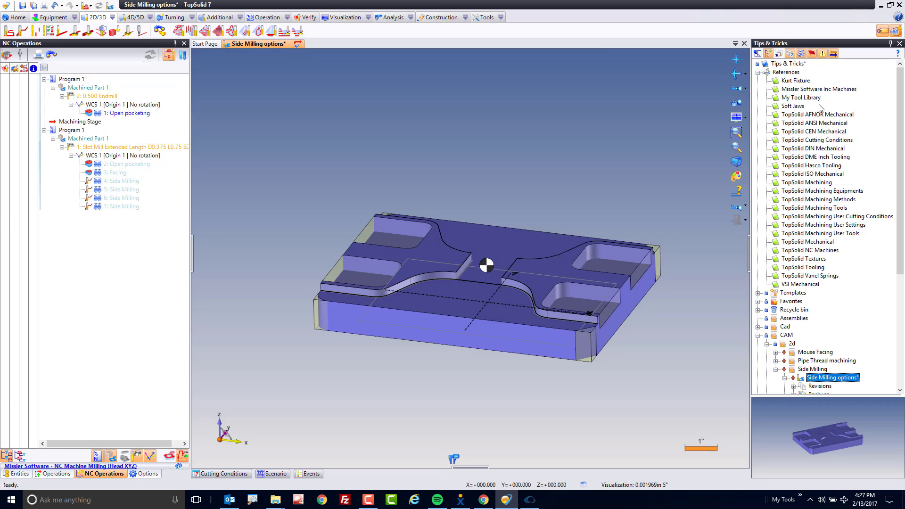
left_click(759, 73)
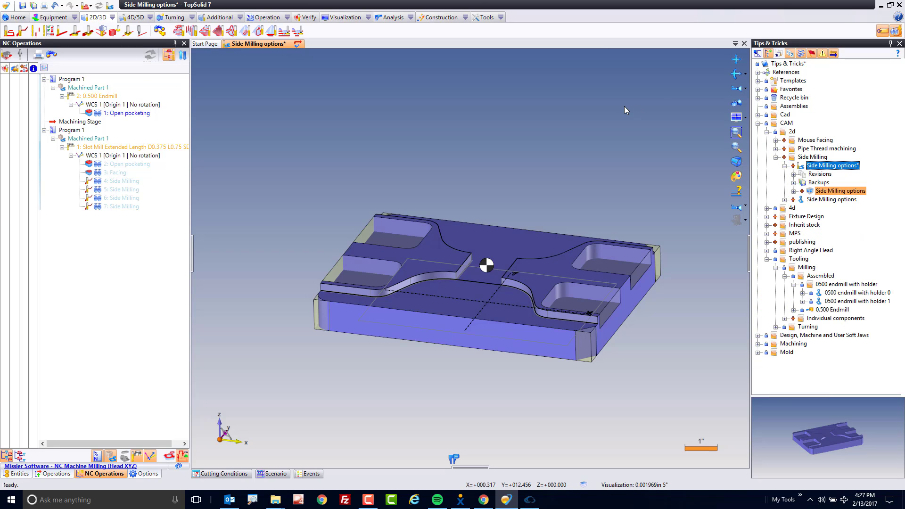